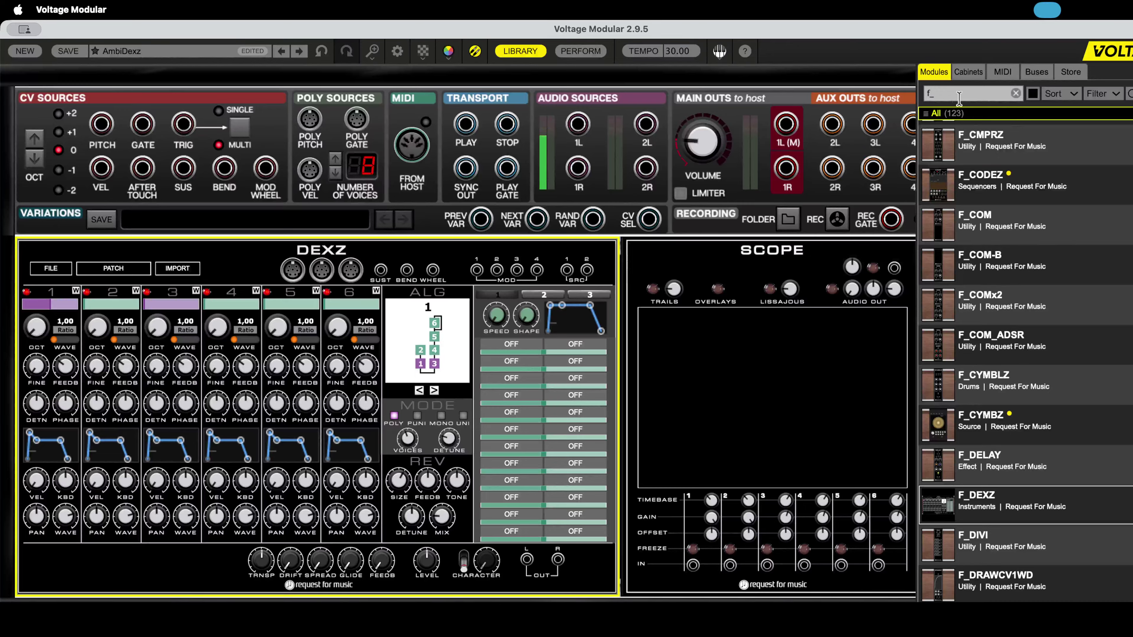
- Find the F_DRAWWAVE module in the library, place it between DEXZ and SCOPE, and close the library
double_click(950, 96)
text(draww)
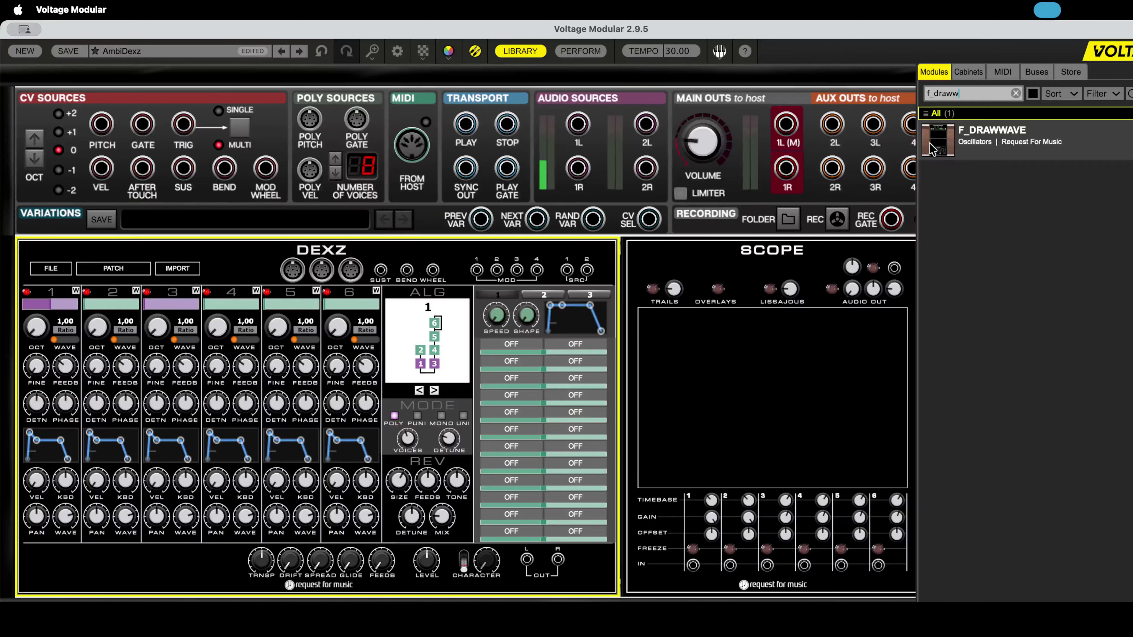
double_click(931, 147)
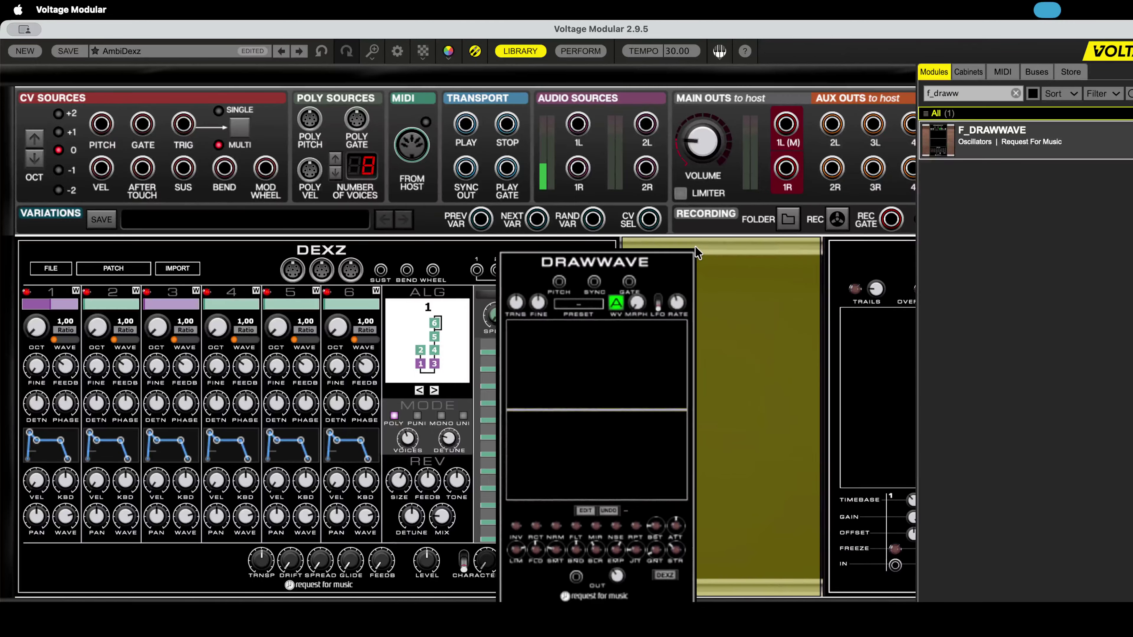
click(520, 50)
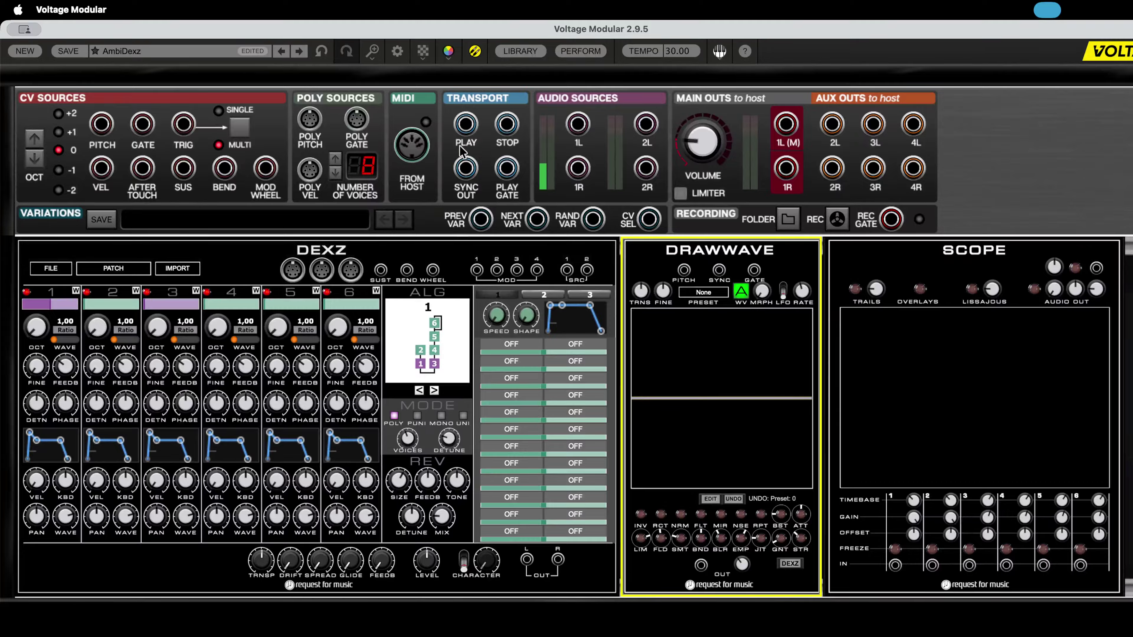
- Patch the Poly Pitch, Poly Gate and Poly Vel sources into the three matching poly inputs of DEXZ
drag(310, 119, 293, 270)
drag(356, 119, 321, 270)
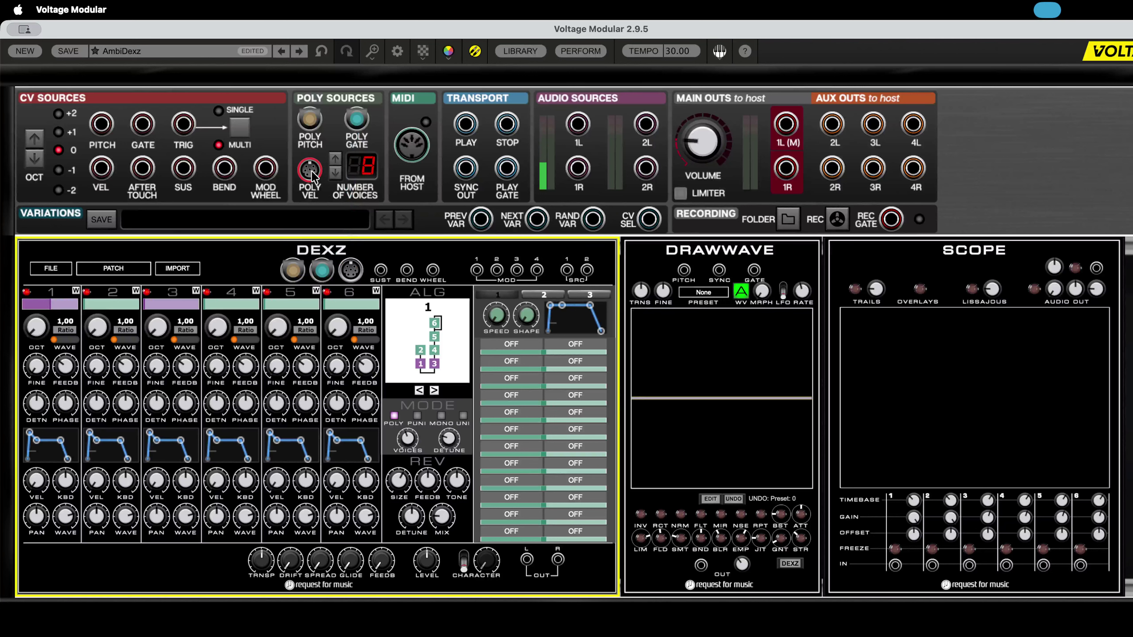
drag(315, 176, 350, 270)
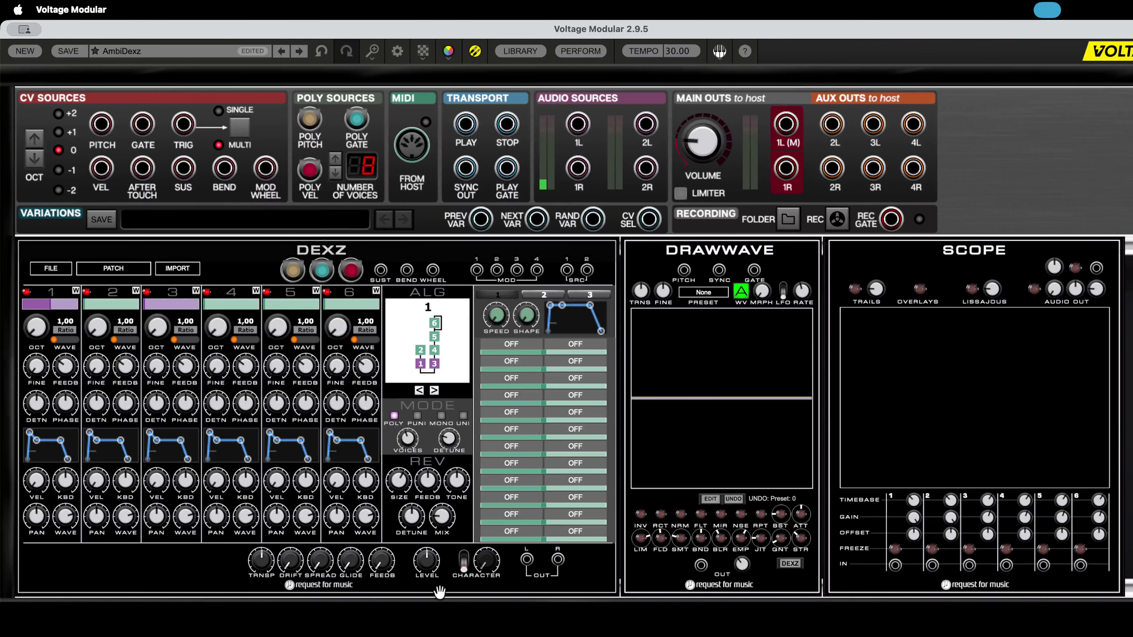
- Patch the DRAWWAVE output into main out 1L (M)
mouse_move(527, 559)
mouse_down()
mouse_move(766, 176)
mouse_move(783, 172)
mouse_move(579, 446)
mouse_move(522, 571)
mouse_up()
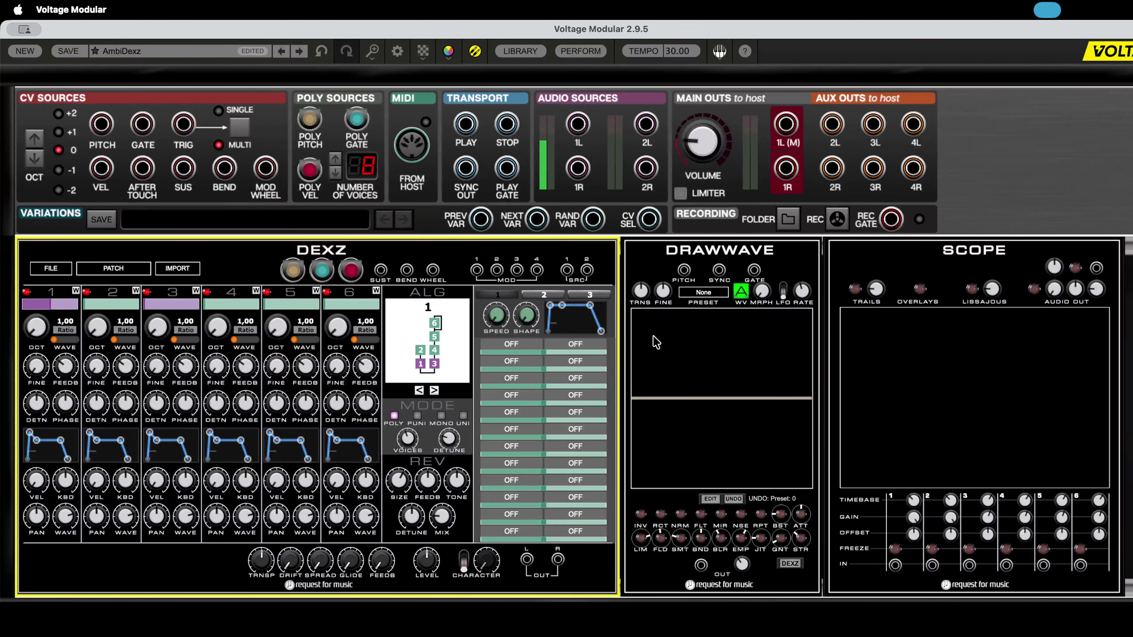
click(701, 566)
drag(701, 565, 786, 125)
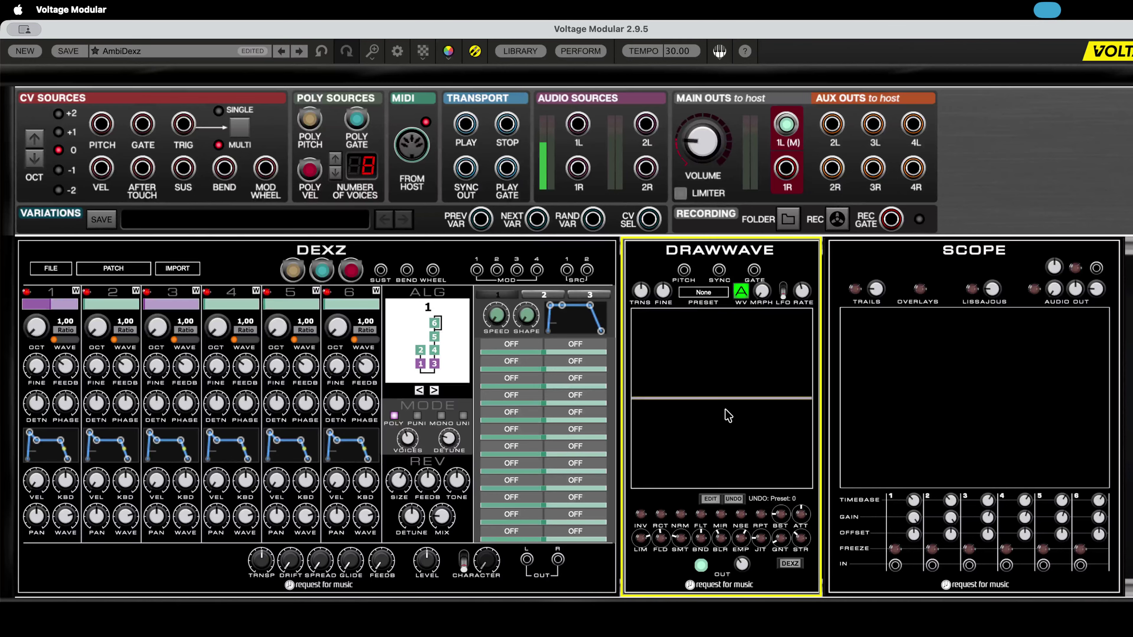
- Draw a freehand waveform across the upper half of the DRAWWAVE display and reset the preset to None
mouse_move(644, 397)
mouse_down()
mouse_move(675, 345)
mouse_move(690, 355)
mouse_move(741, 324)
mouse_move(790, 341)
mouse_move(811, 363)
mouse_move(662, 368)
mouse_up()
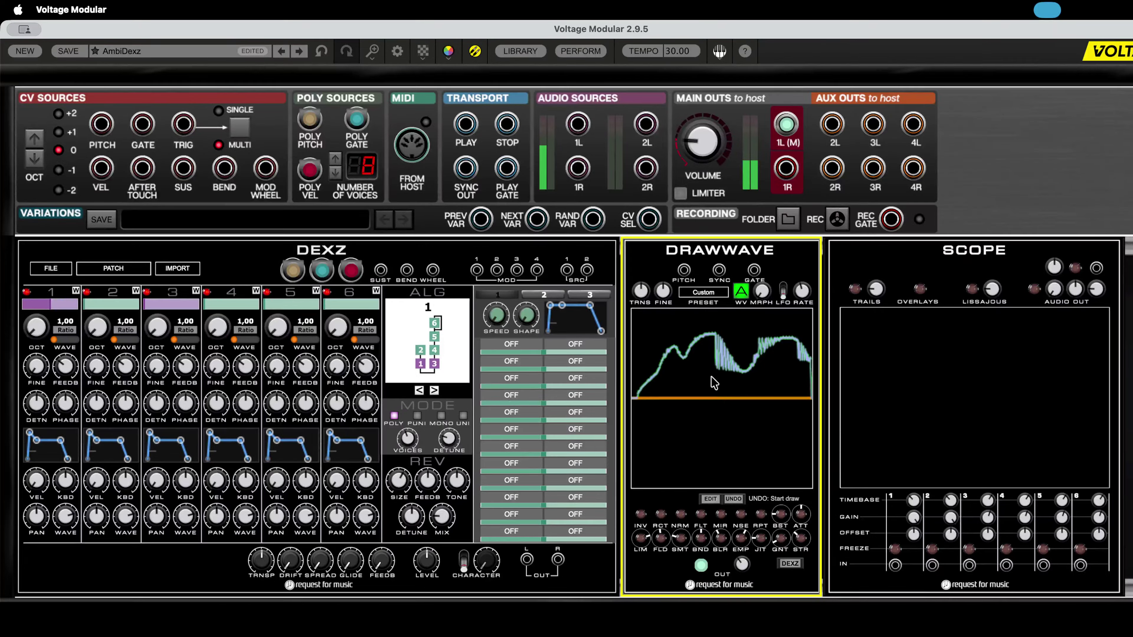
click(719, 293)
click(722, 302)
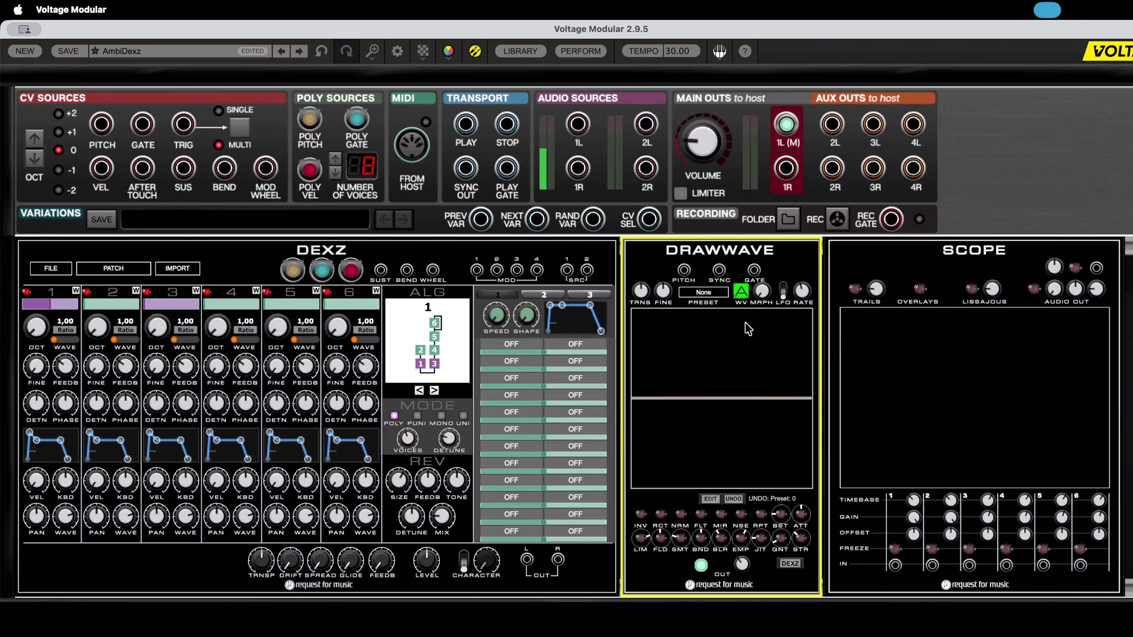
- Try the Saw Start 40% and Pulse 60% presets in DRAWWAVE and return the preset to None
click(712, 295)
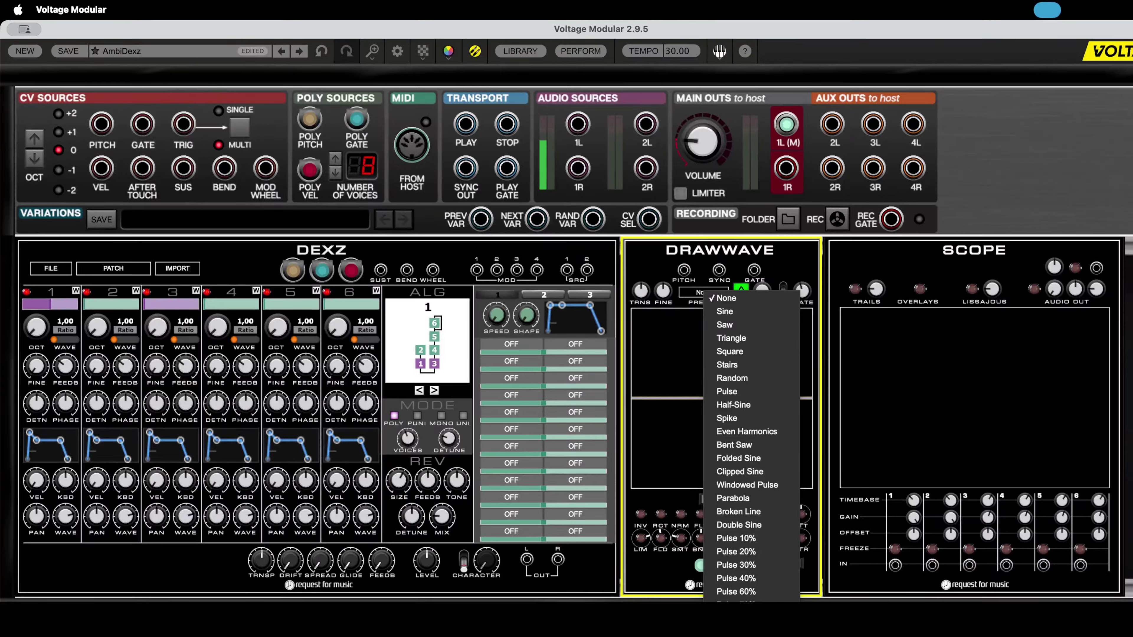
click(742, 367)
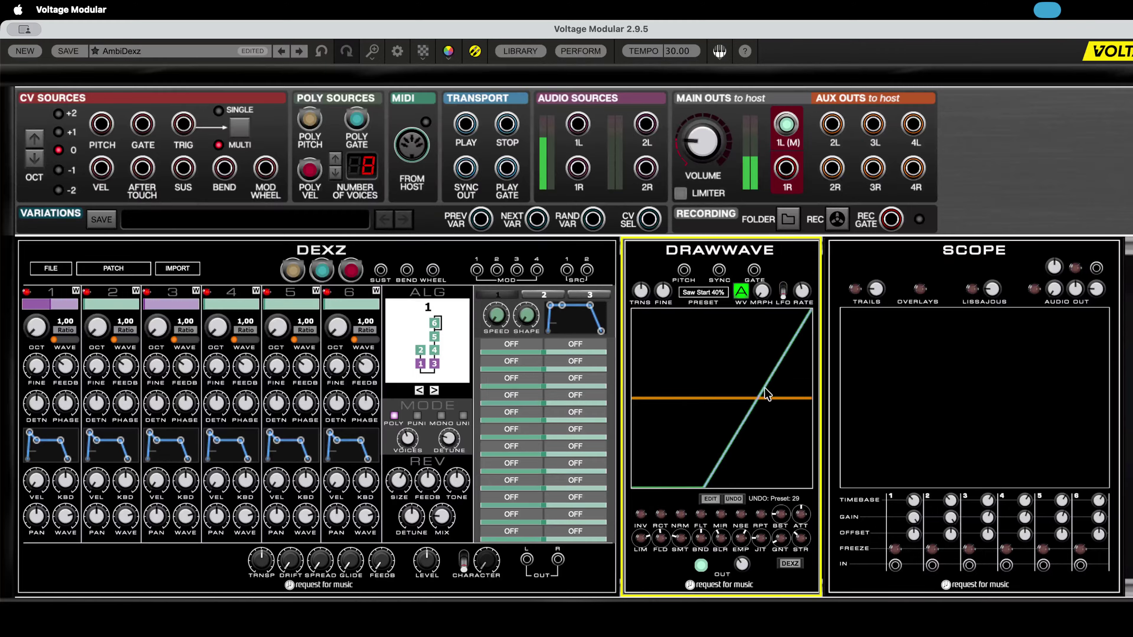
click(718, 293)
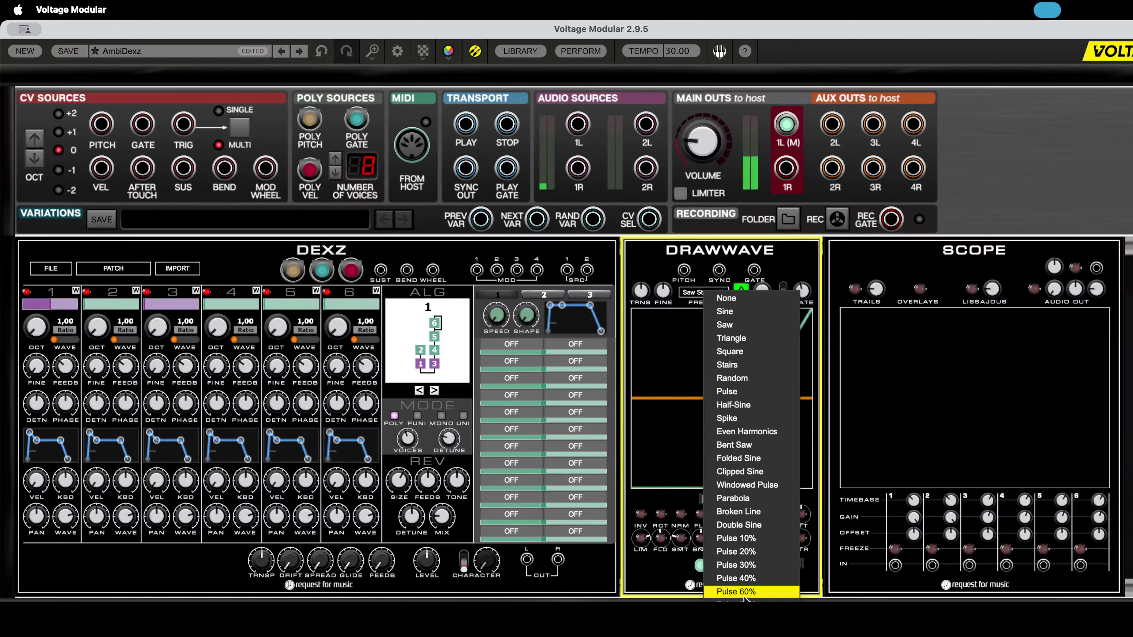
click(736, 592)
click(703, 292)
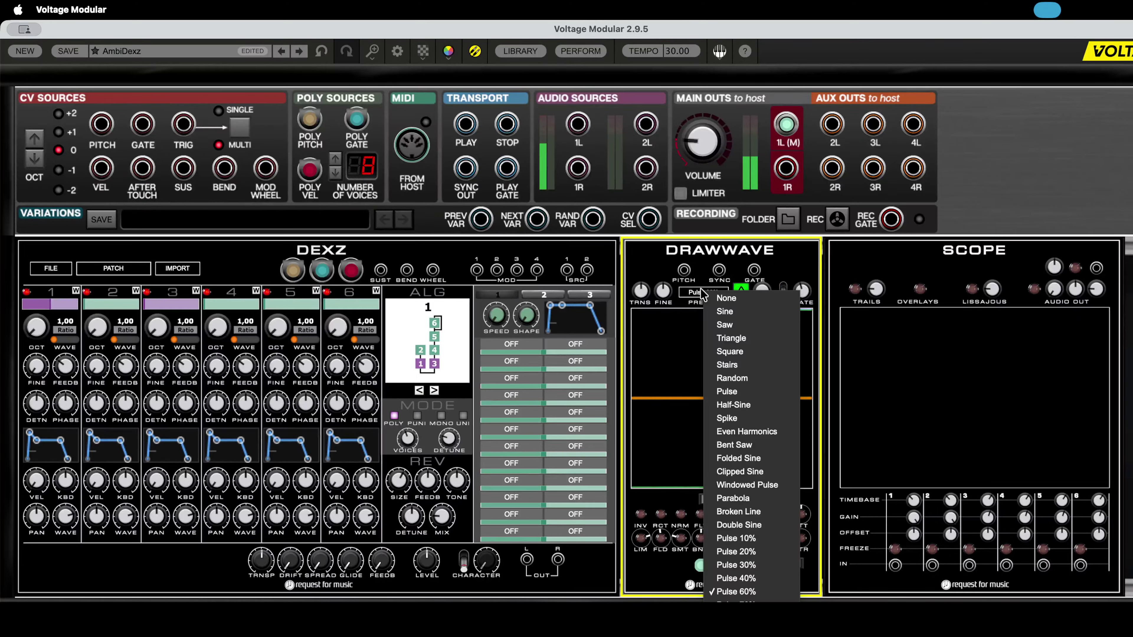
click(706, 295)
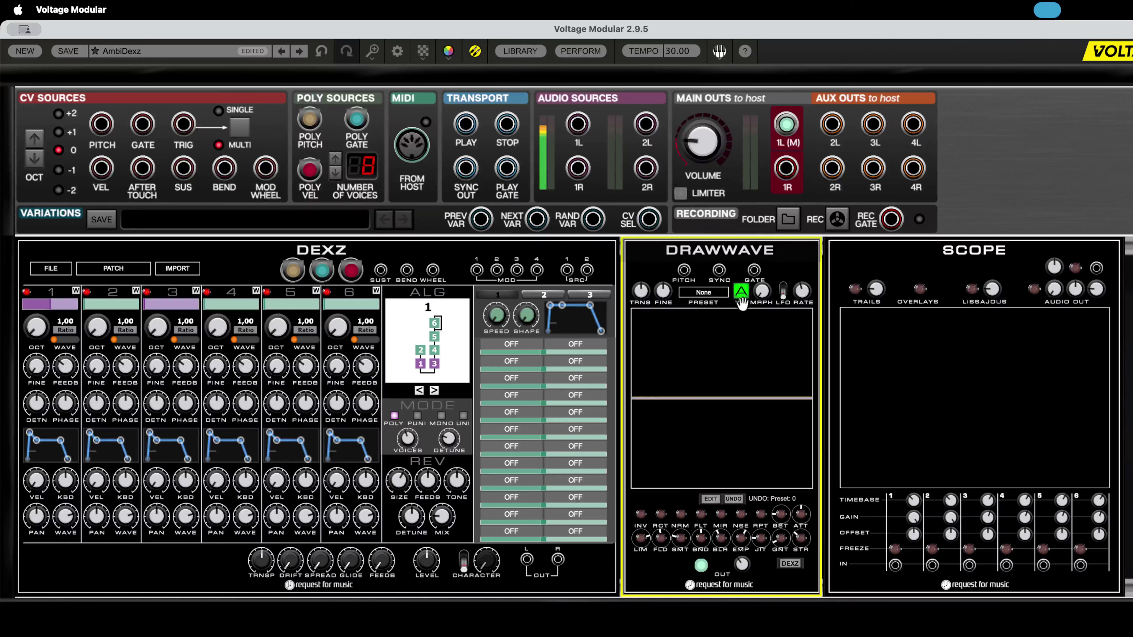
- Load the Double Sine preset for wave A in DRAWWAVE and slightly lower the main output volume
click(704, 292)
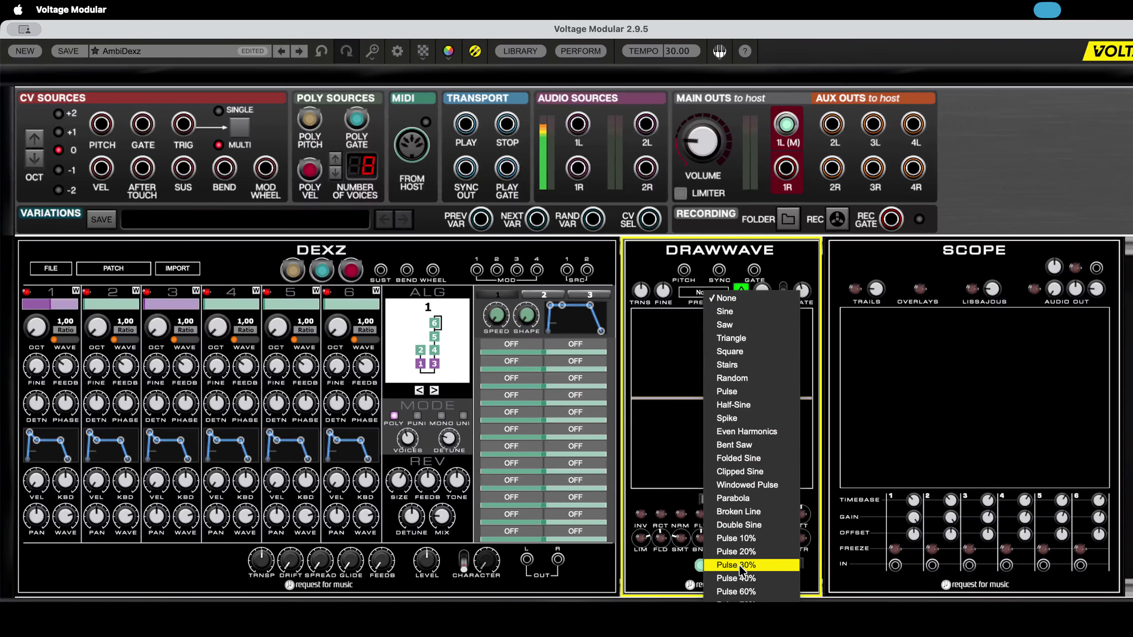
click(738, 524)
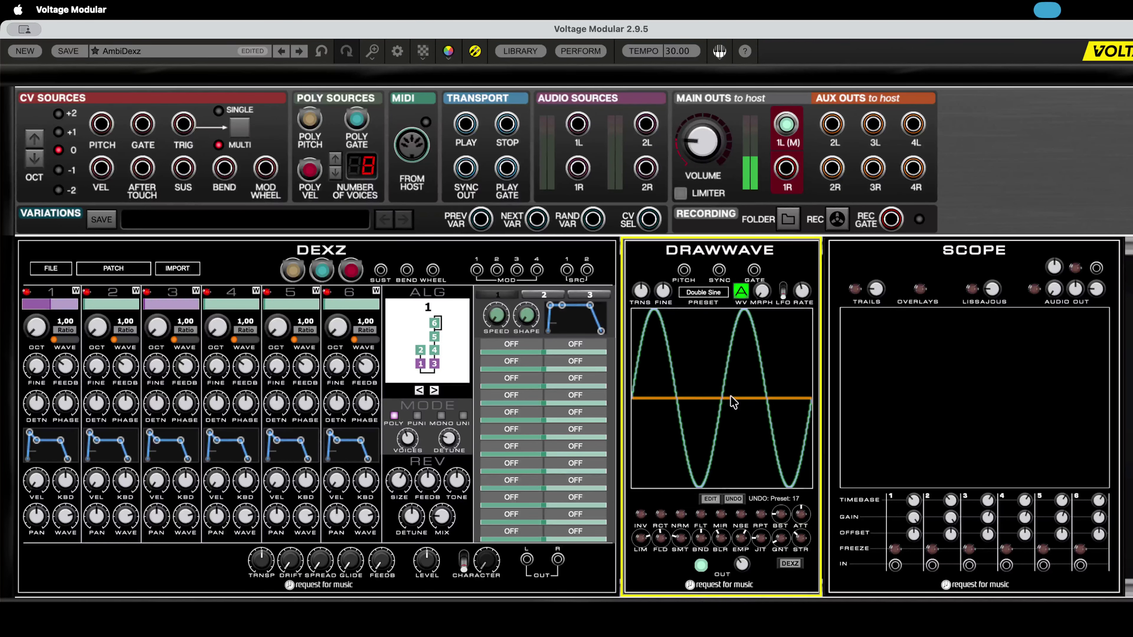
click(704, 143)
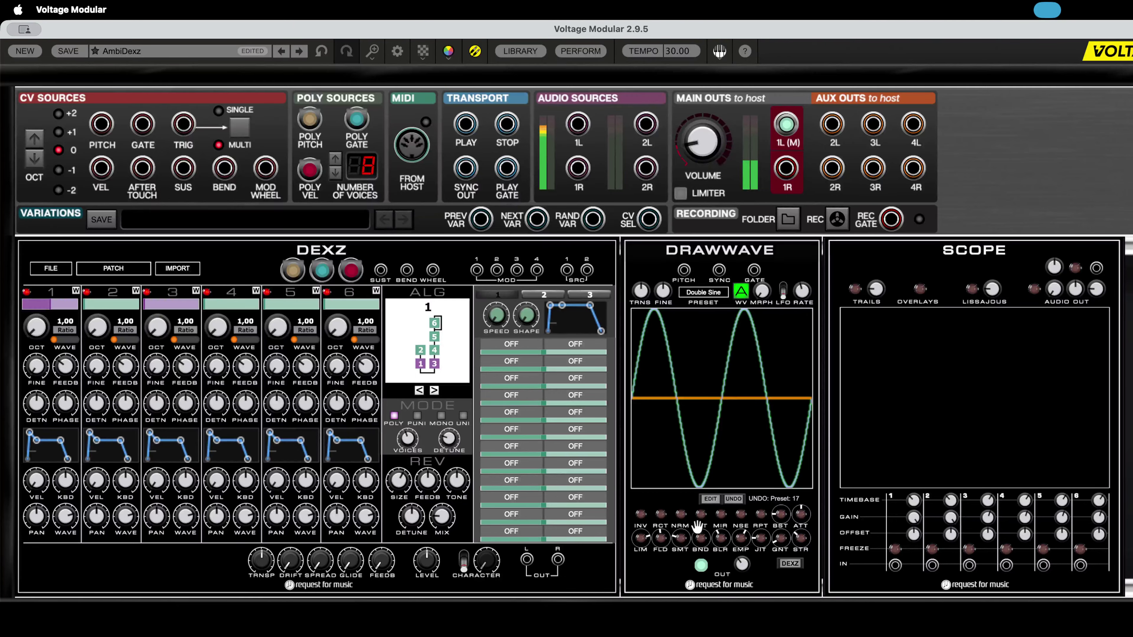
- Enable waveform editing, extend the selection over the whole Double Sine wave, and compress it twice with STR to a quarter of its width
click(711, 499)
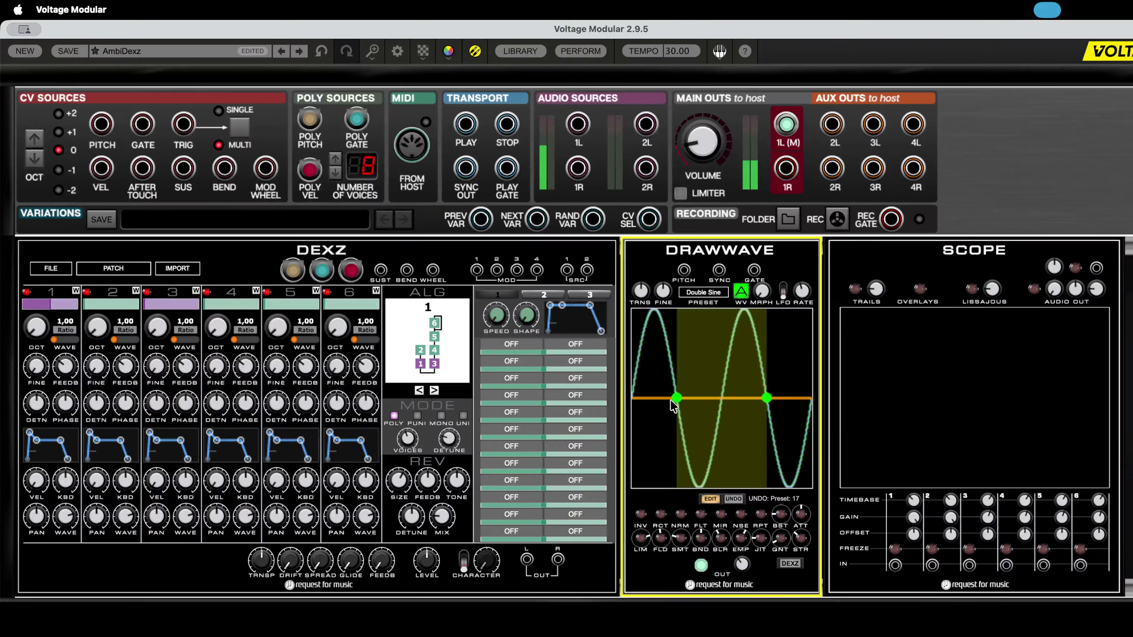
drag(675, 397, 633, 397)
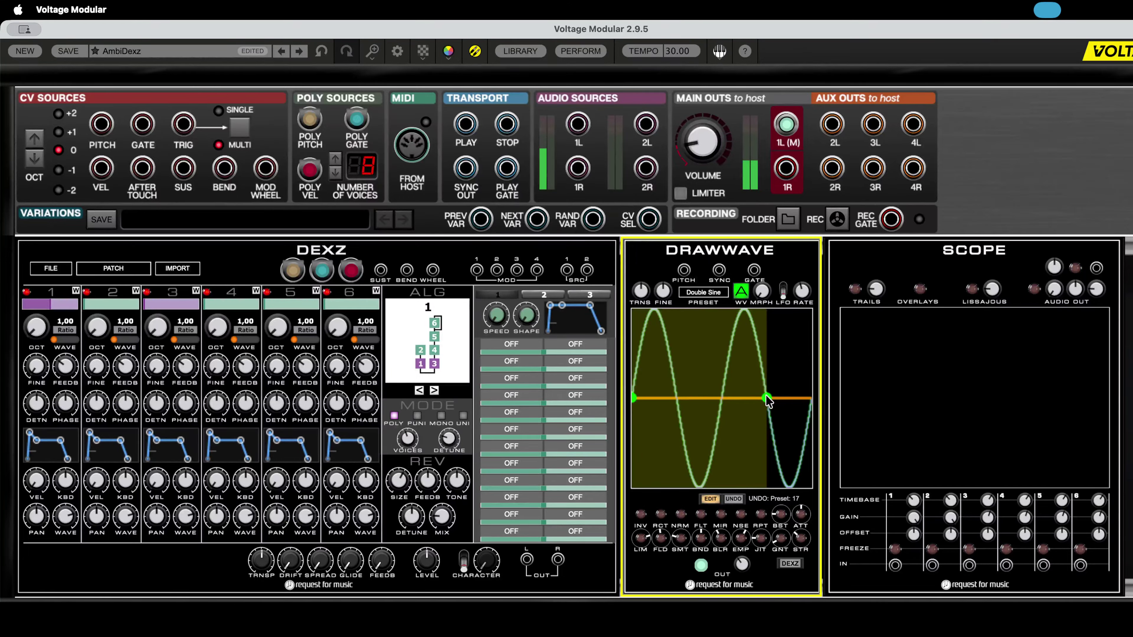
drag(766, 397, 820, 398)
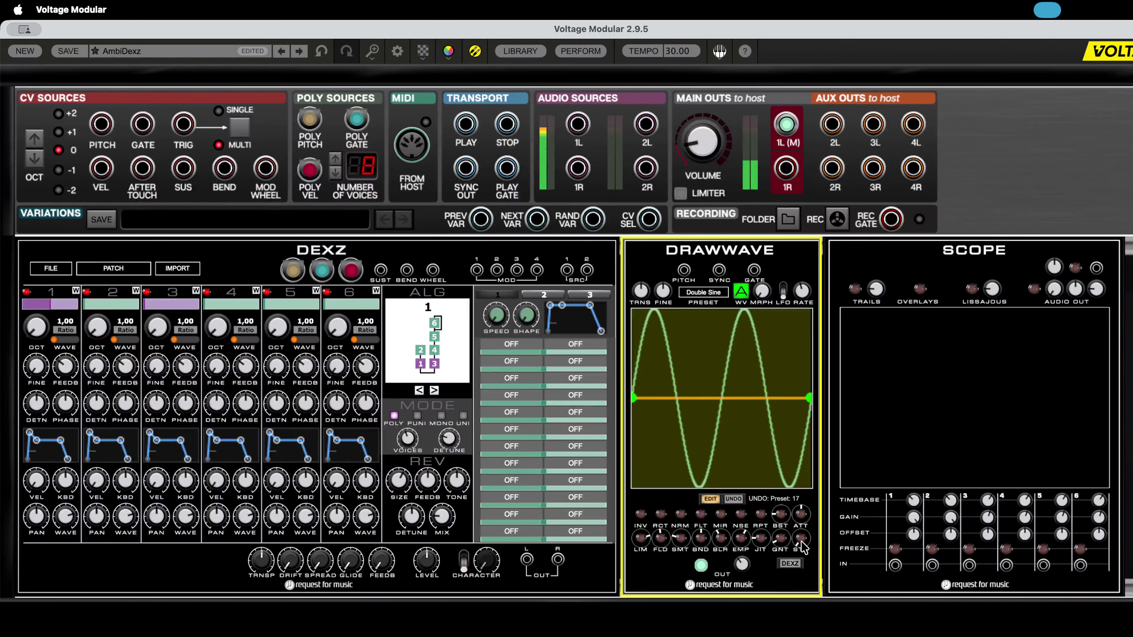
drag(801, 542, 825, 560)
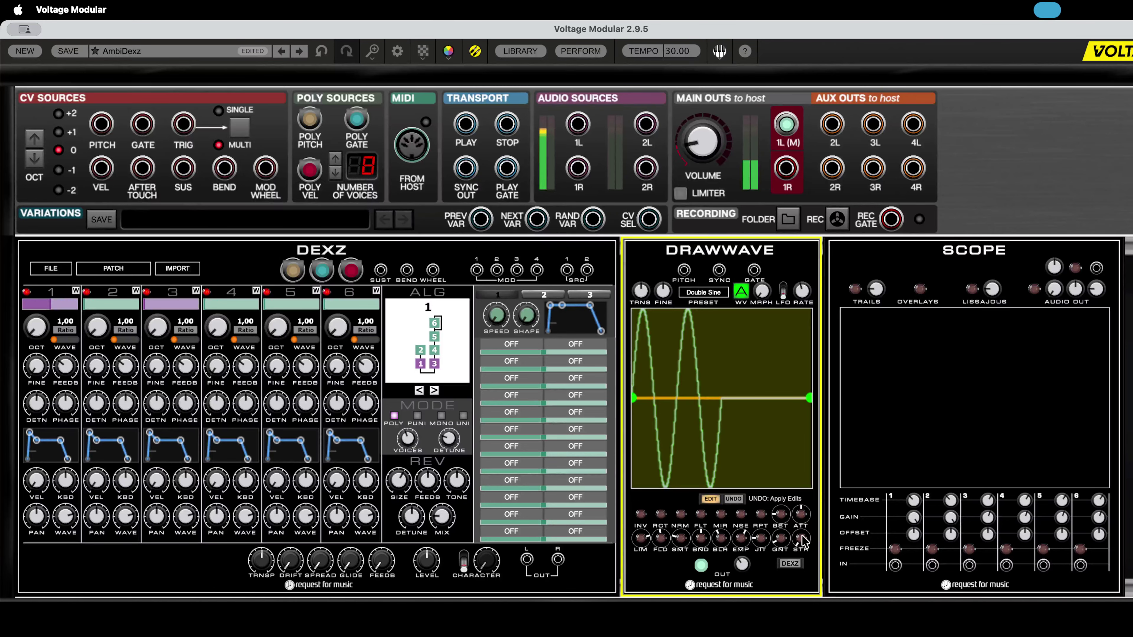
drag(802, 542, 816, 553)
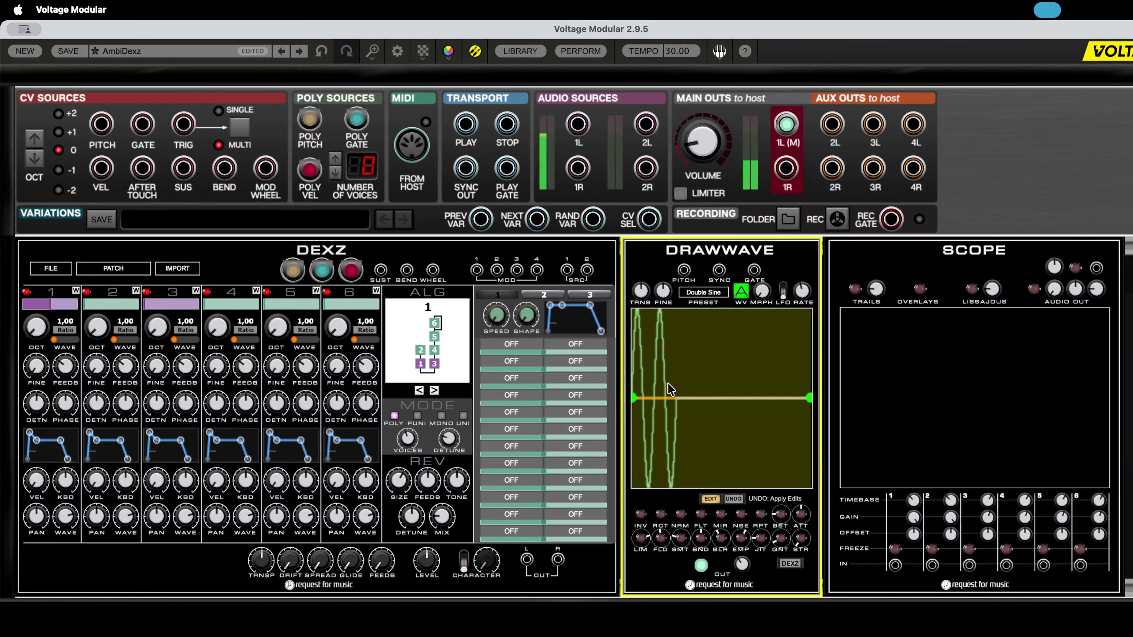
- Fill wave A by repeating the selected first quarter with RPT, and repeating the selected first half
drag(808, 395, 676, 427)
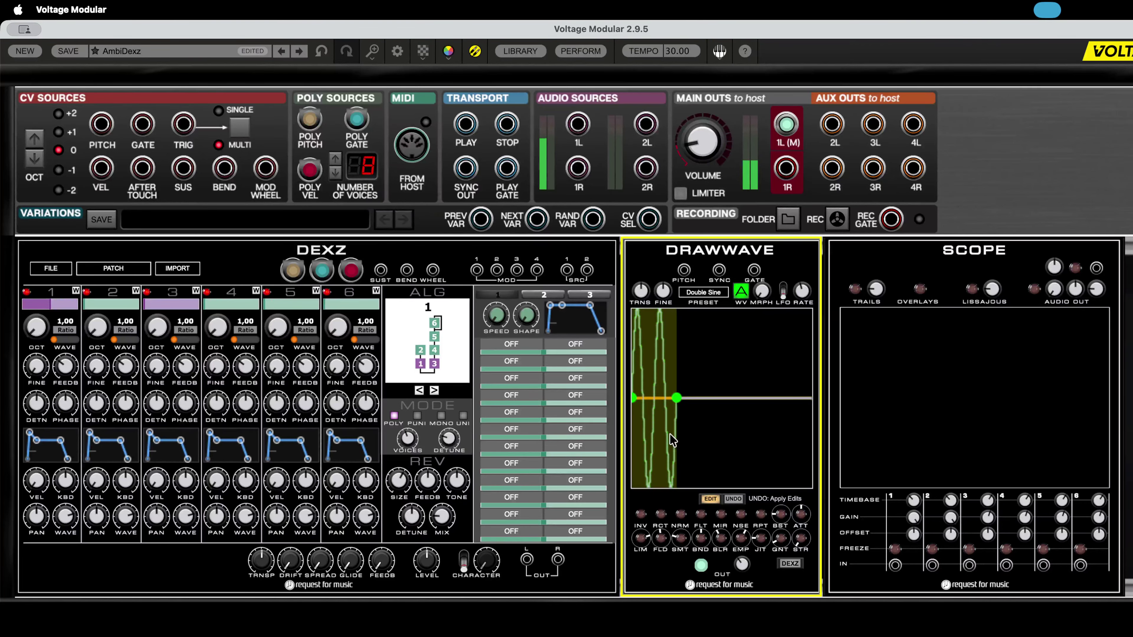
click(761, 516)
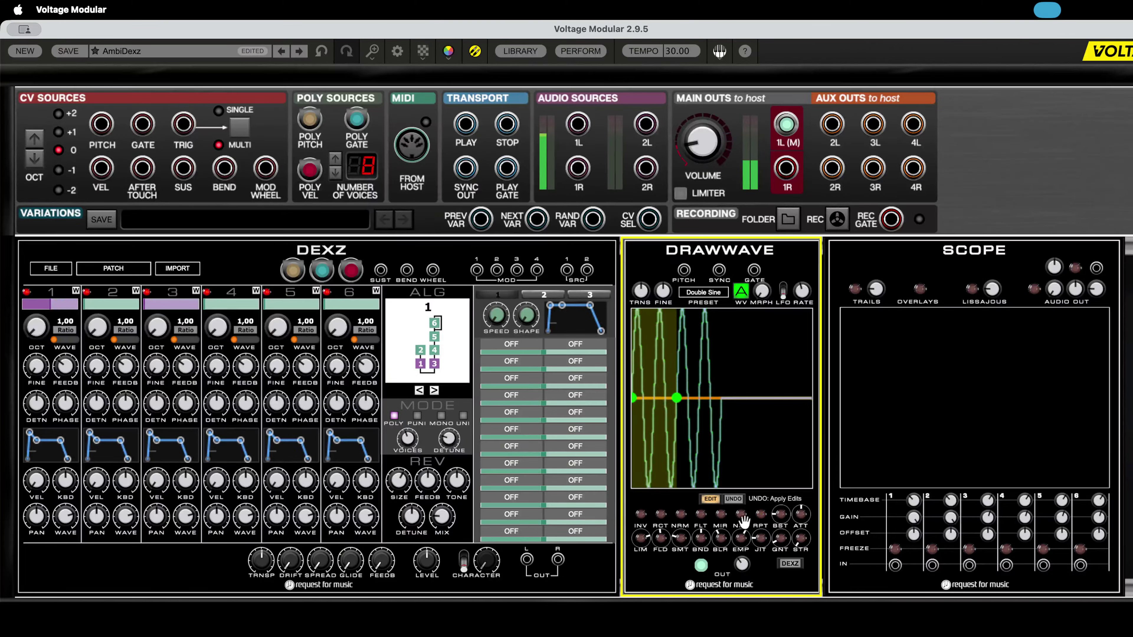
drag(675, 397, 722, 397)
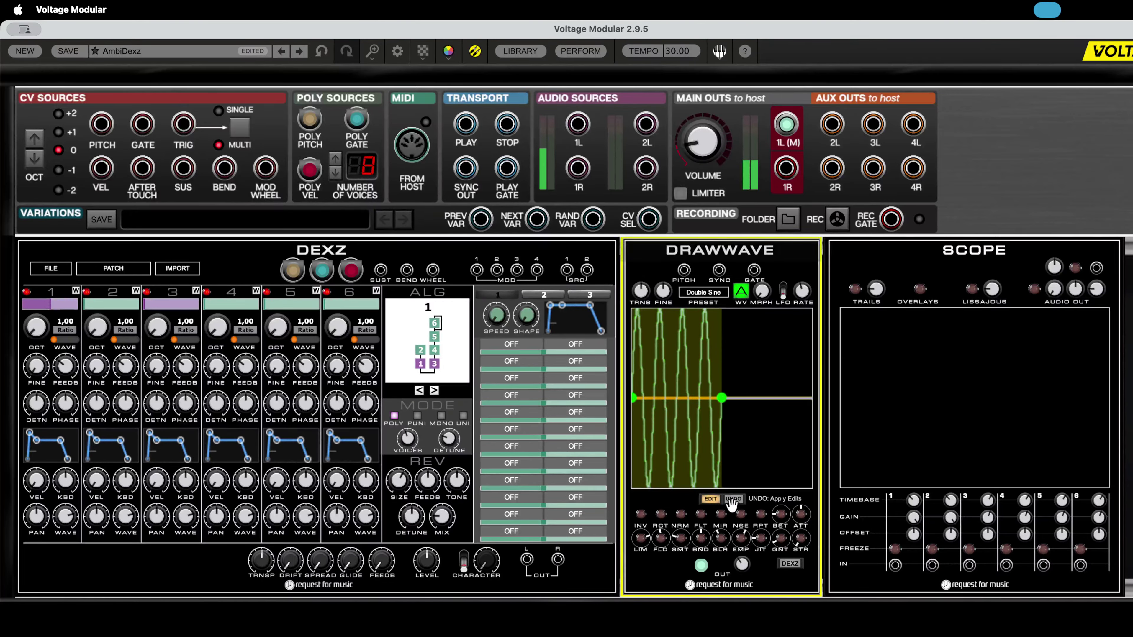
click(757, 515)
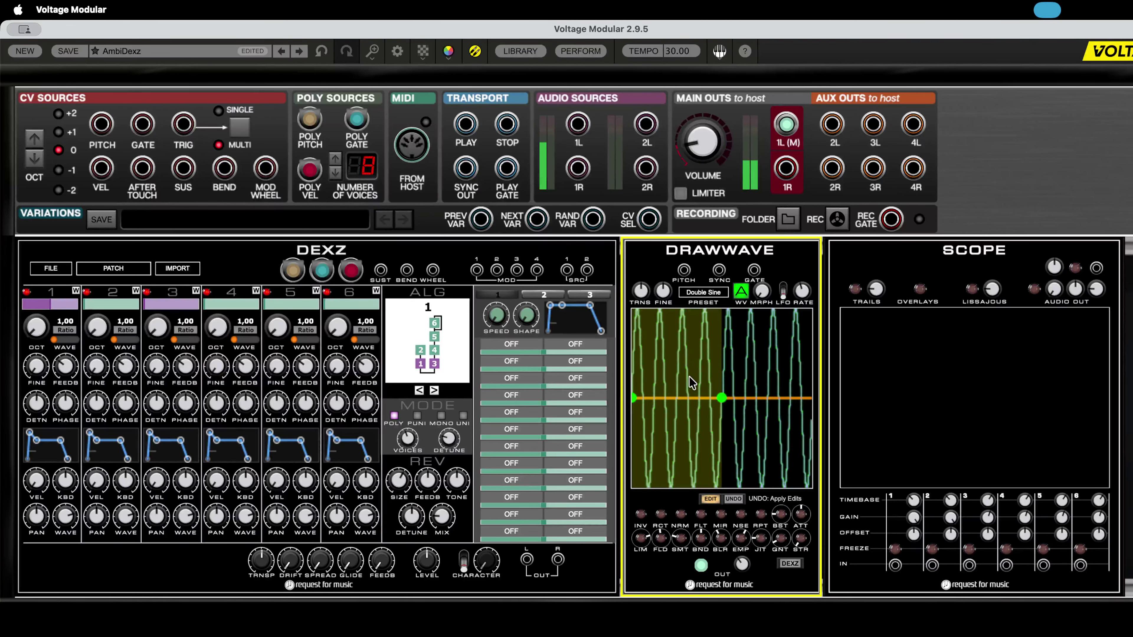
- Select the entire wave A, set the attenuate level to a gain of 0.75x, and attenuate the wave twice
drag(723, 397, 809, 397)
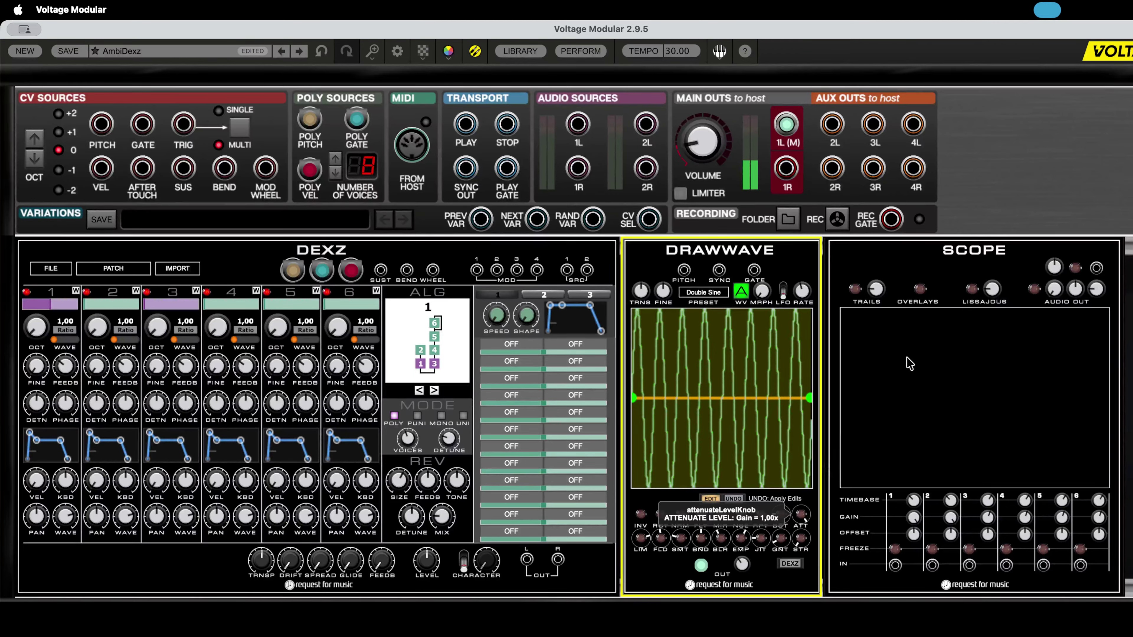
drag(913, 357, 841, 516)
drag(848, 454, 830, 482)
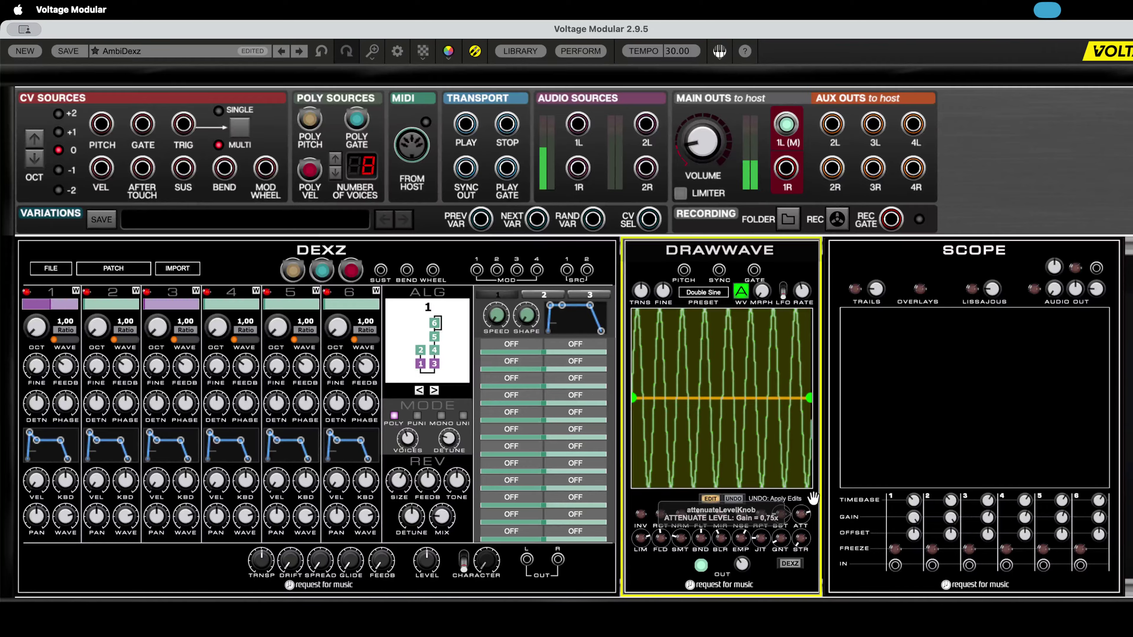
click(801, 515)
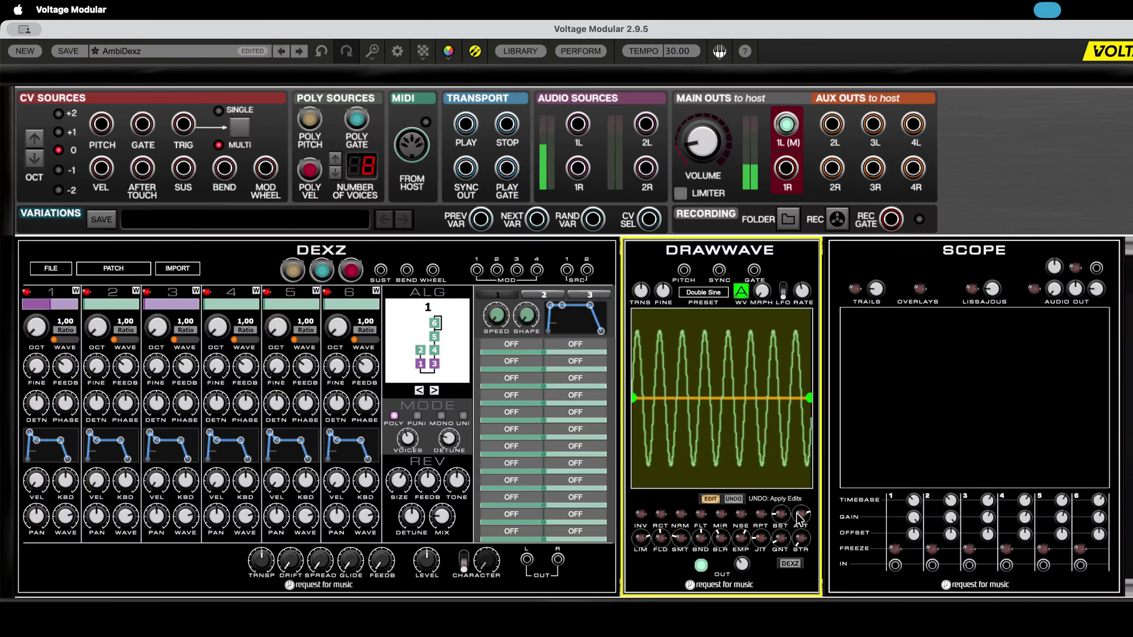
click(801, 516)
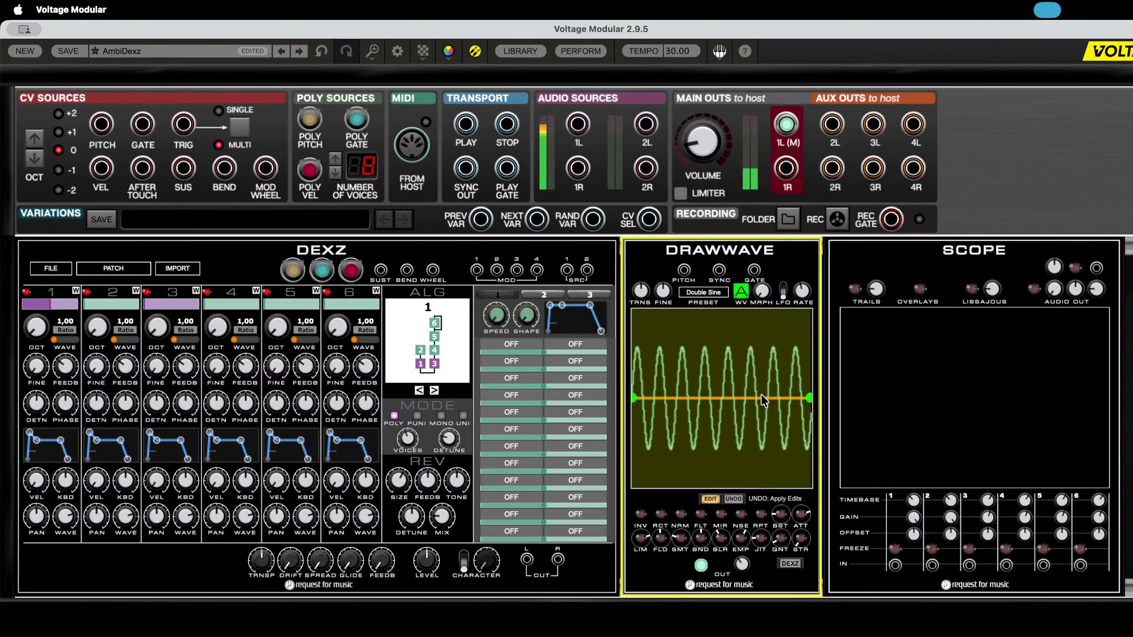
- Switch to wave B, load the Square preset, and attenuate it twice at 0.75 gain
click(742, 291)
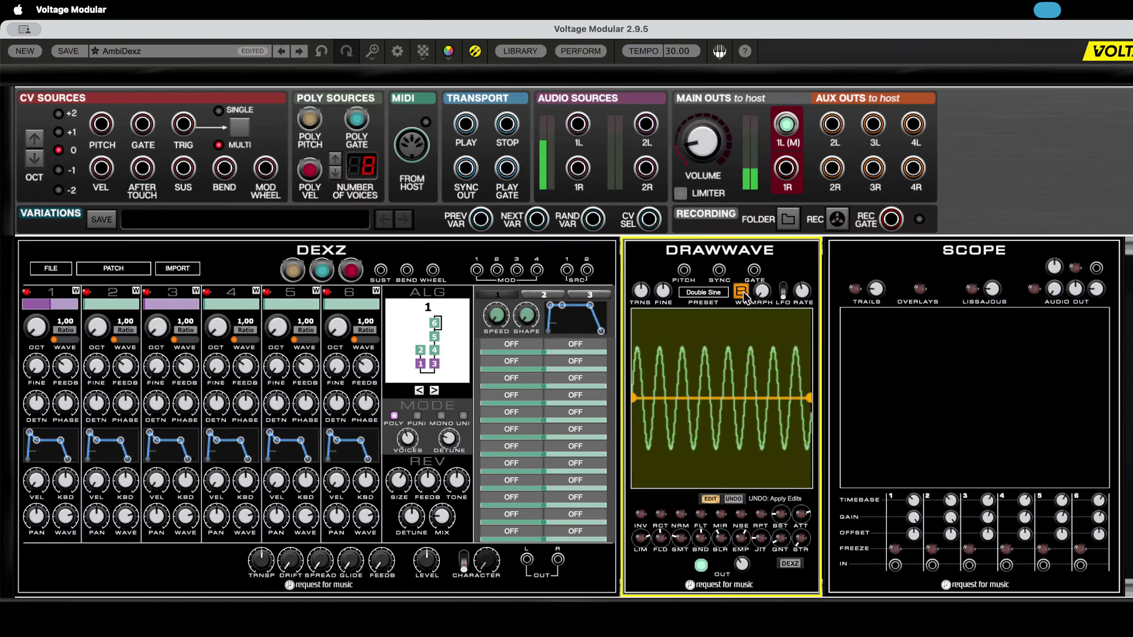
click(713, 295)
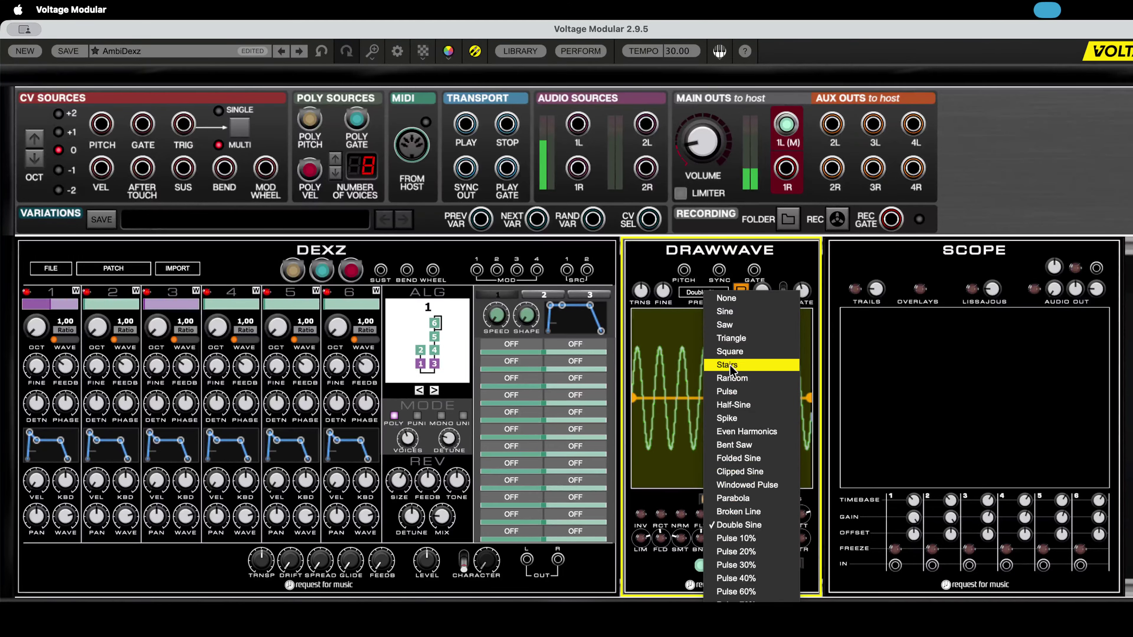
click(732, 352)
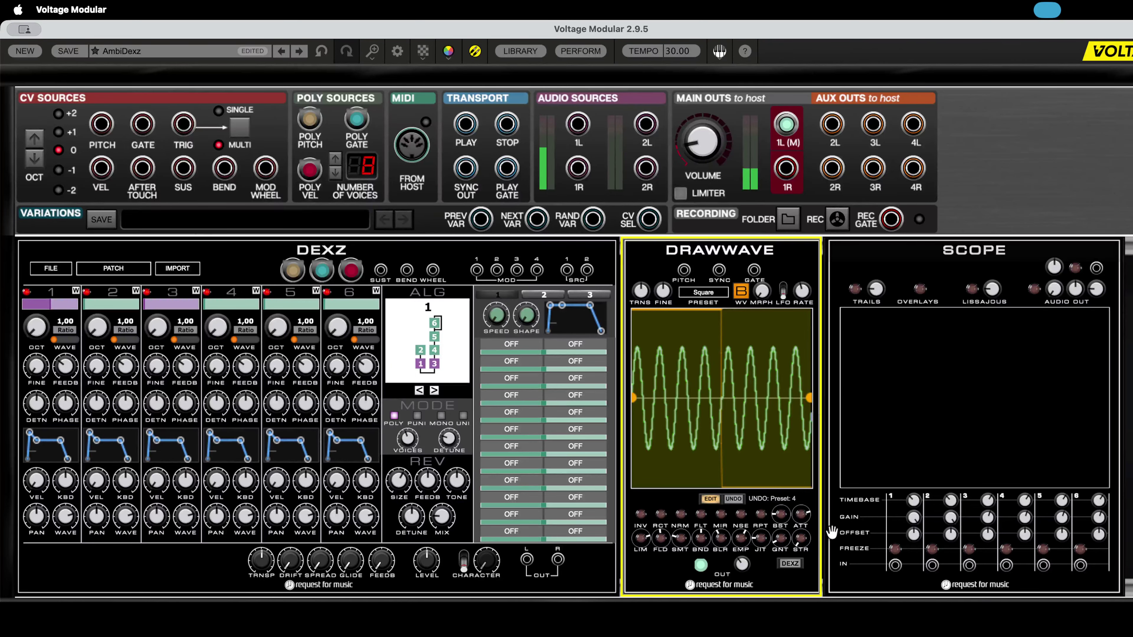
click(801, 515)
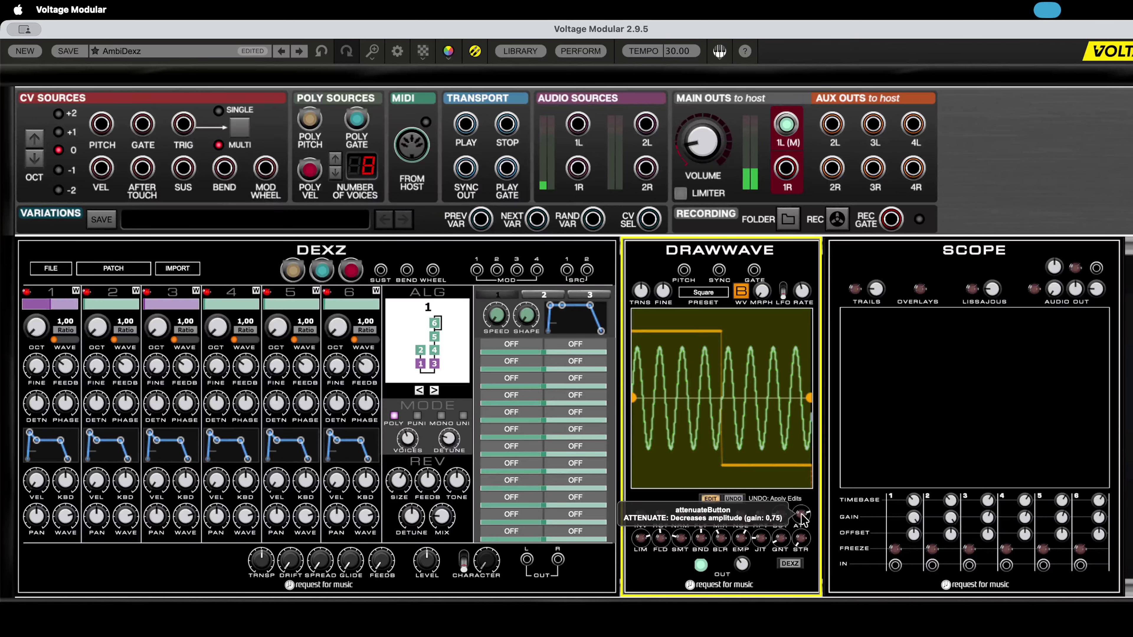
click(800, 516)
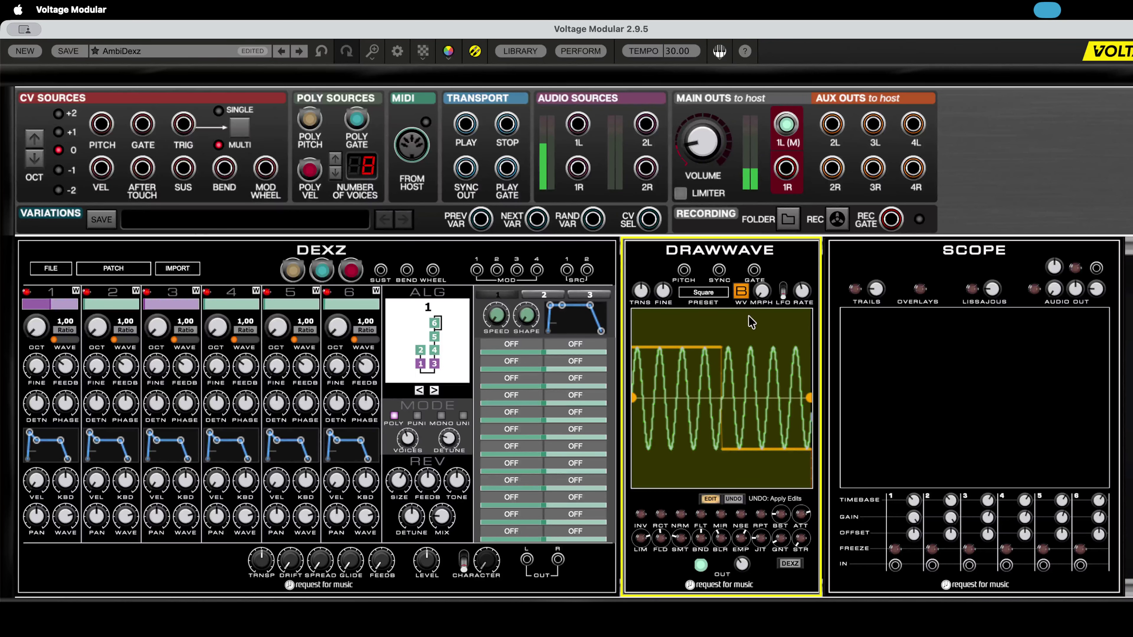
- Boost wave B at 1.52x gain and use the morph control to blend waves A and B into one waveform
drag(763, 295, 790, 213)
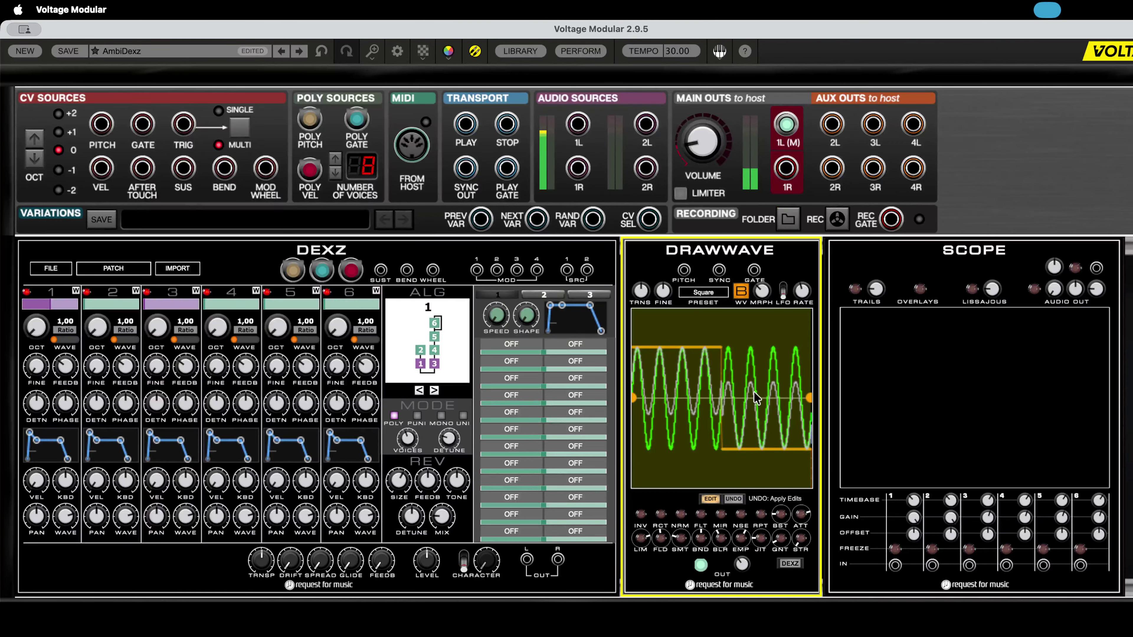
mouse_move(762, 291)
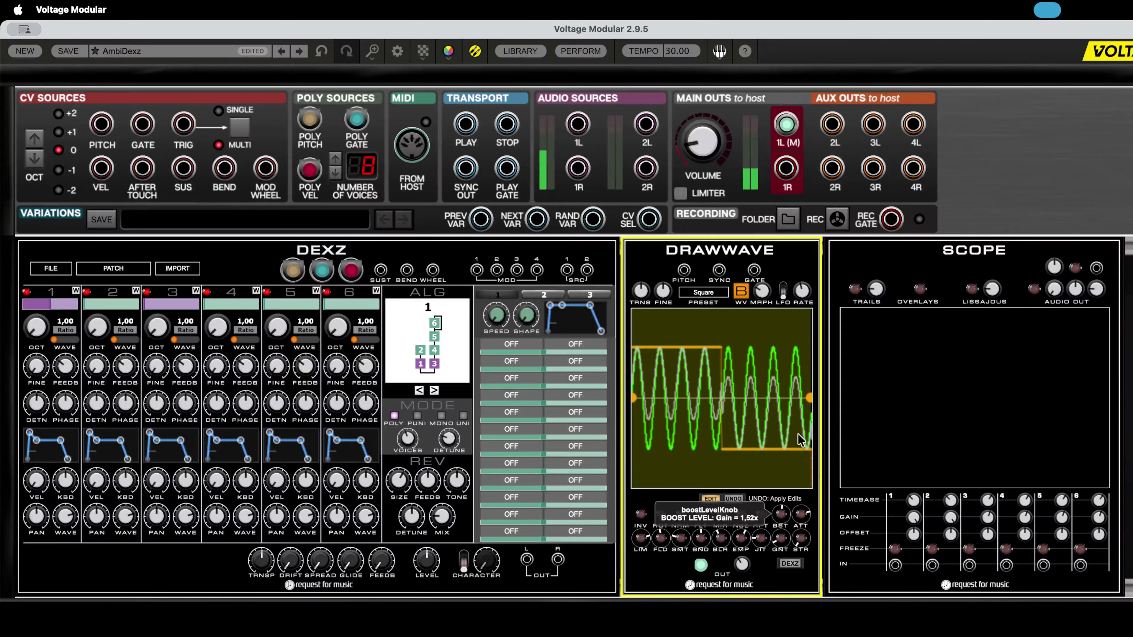
click(780, 515)
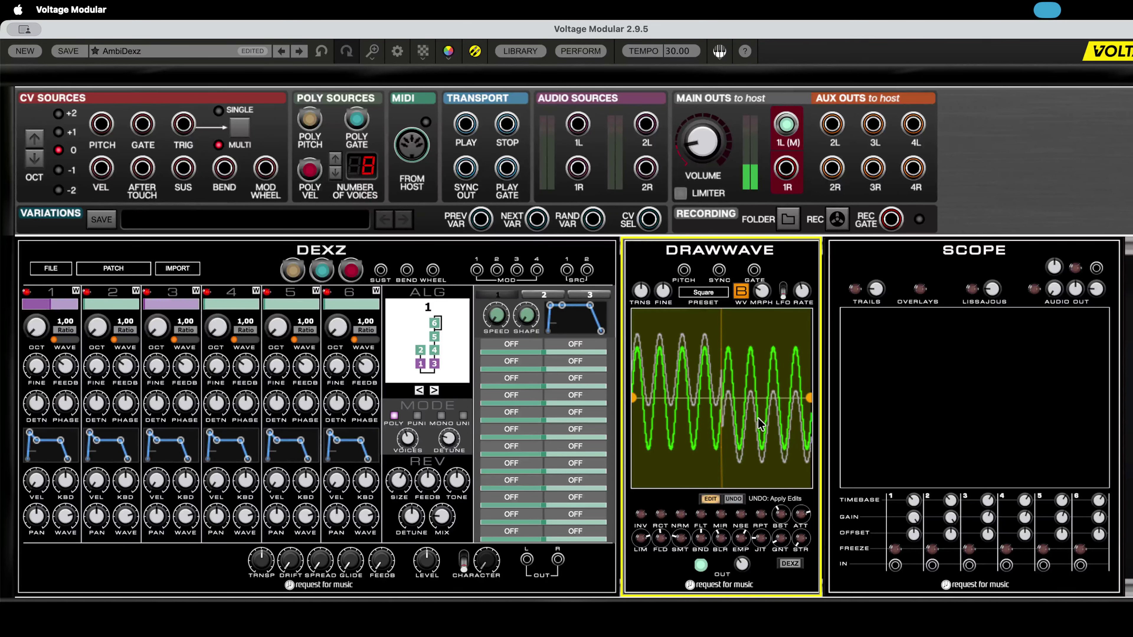
drag(762, 294, 838, 223)
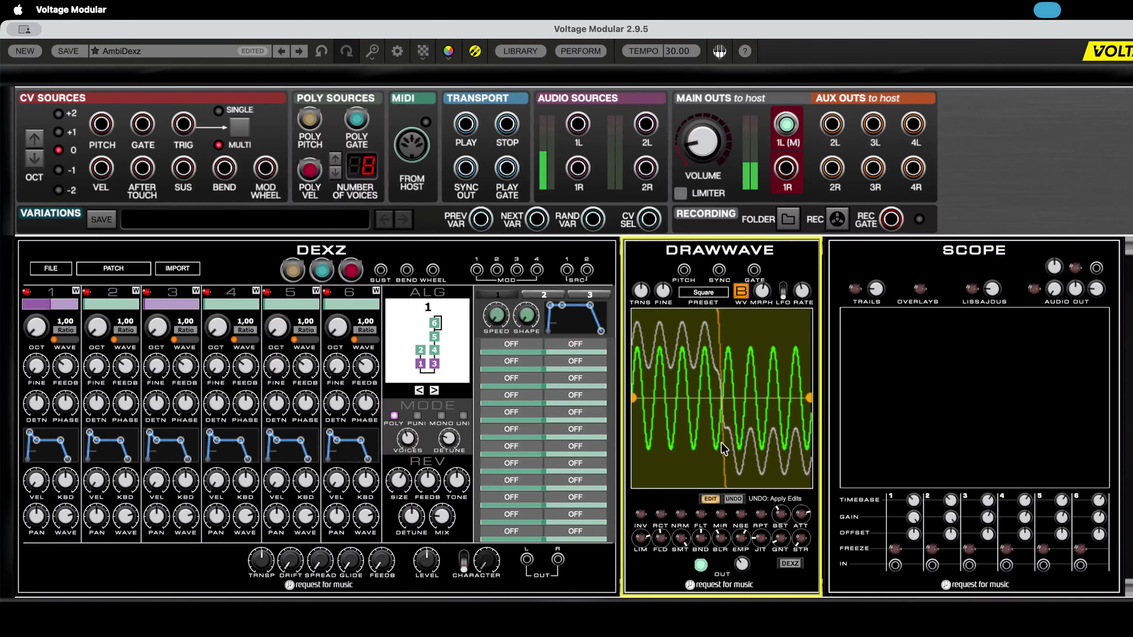
- Export the morphed waveform as a DEXZ wave named DW_SquareSine01 in the DEXZ Waves folder
click(789, 563)
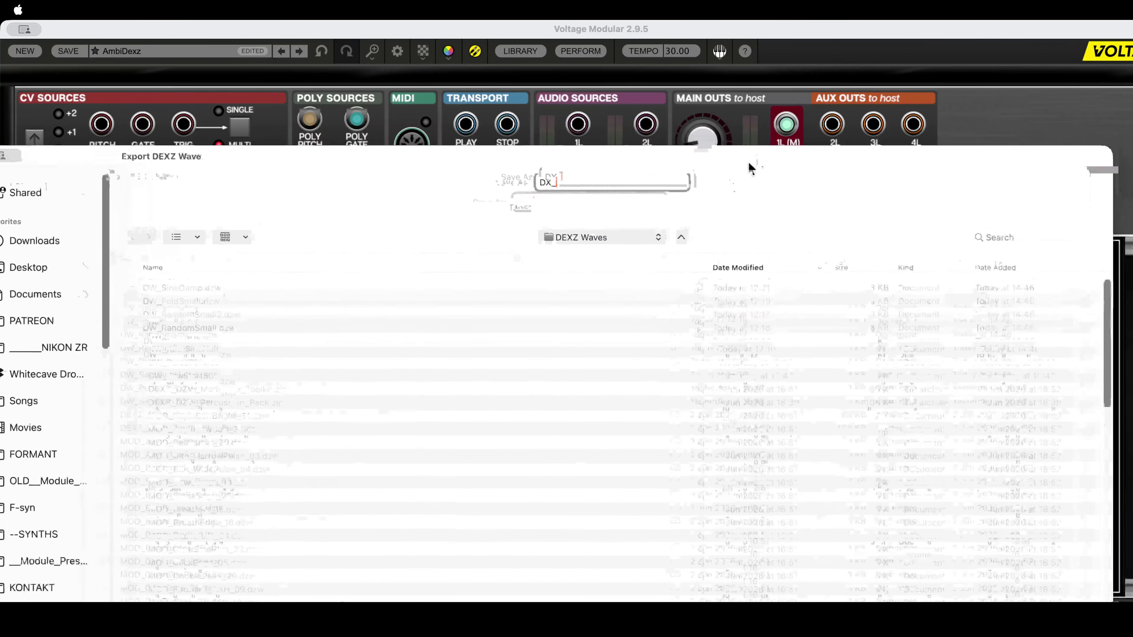
drag(749, 164, 474, 574)
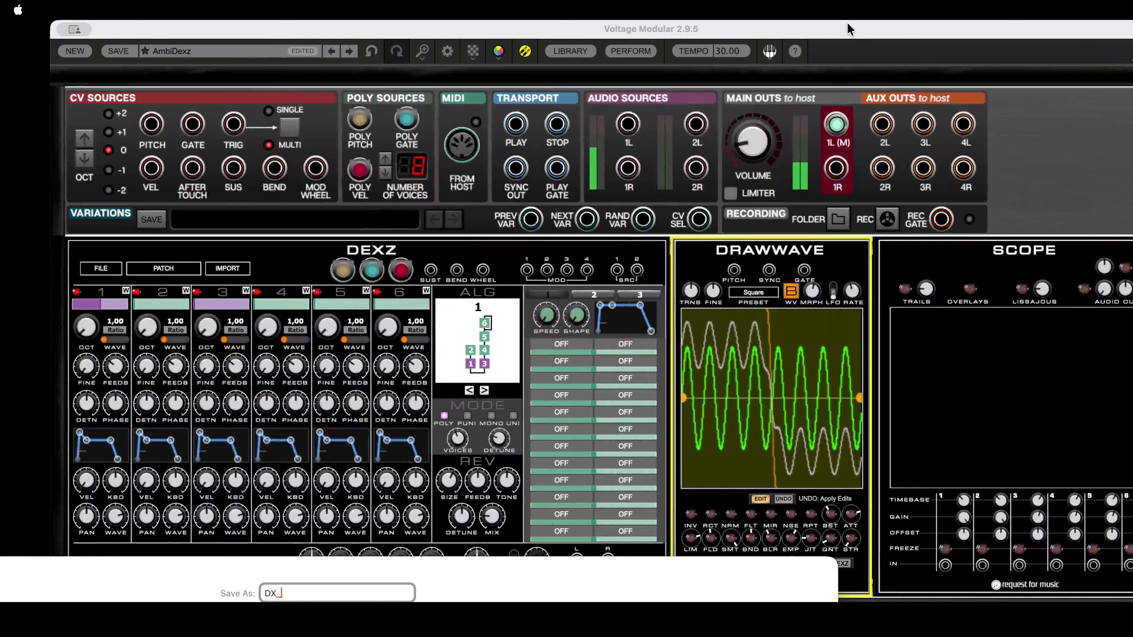
drag(850, 30, 842, 36)
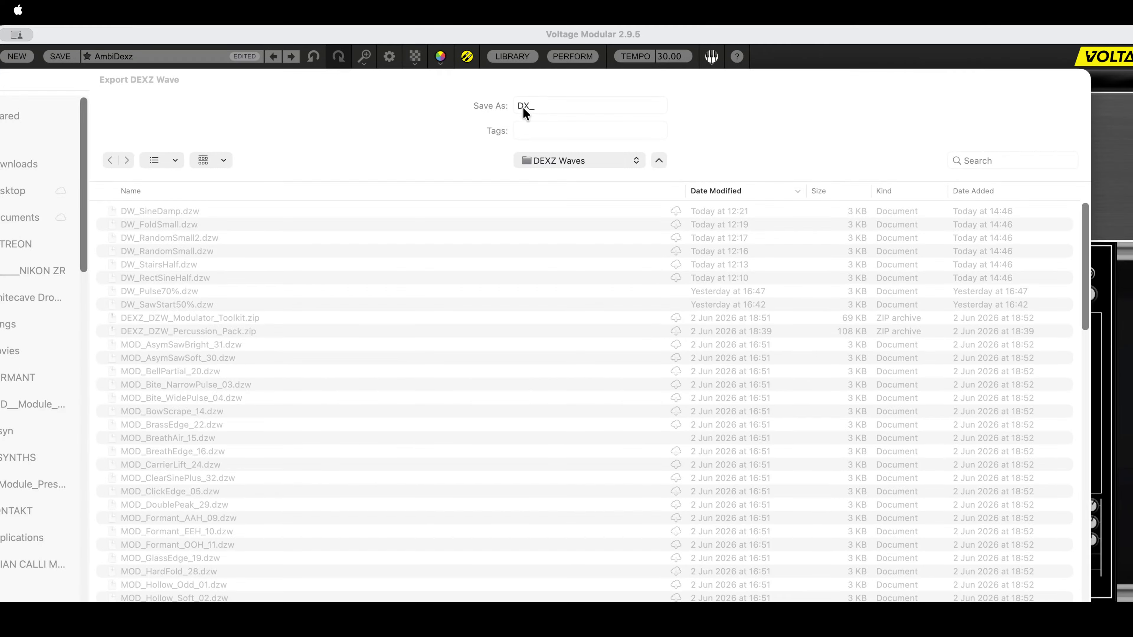
click(543, 103)
click(589, 112)
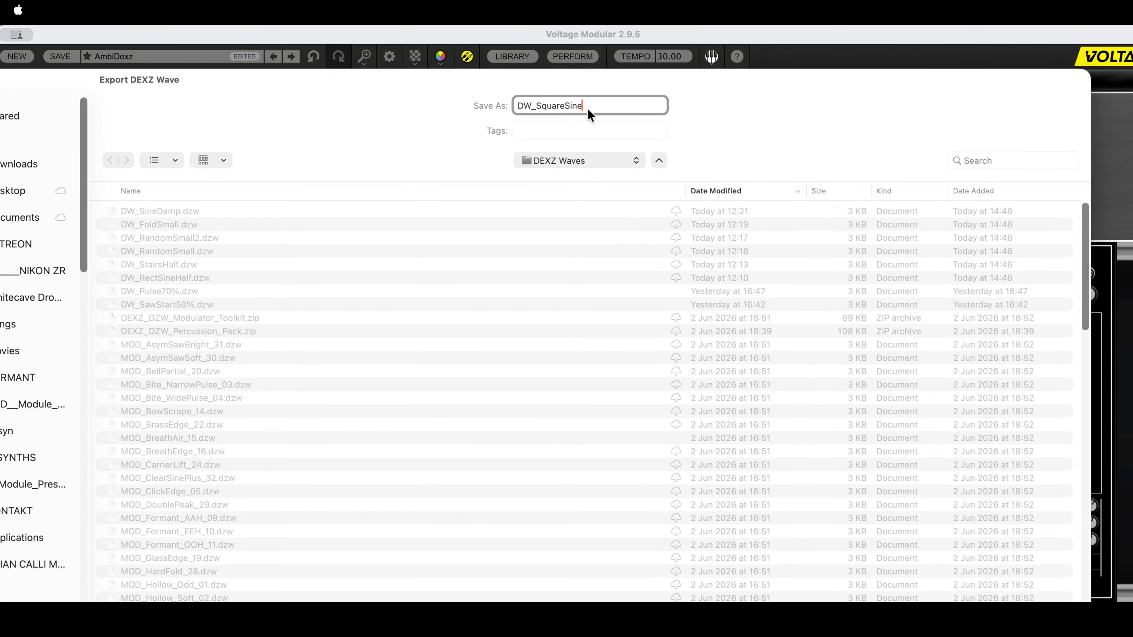
text(Sine01)
key(Return)
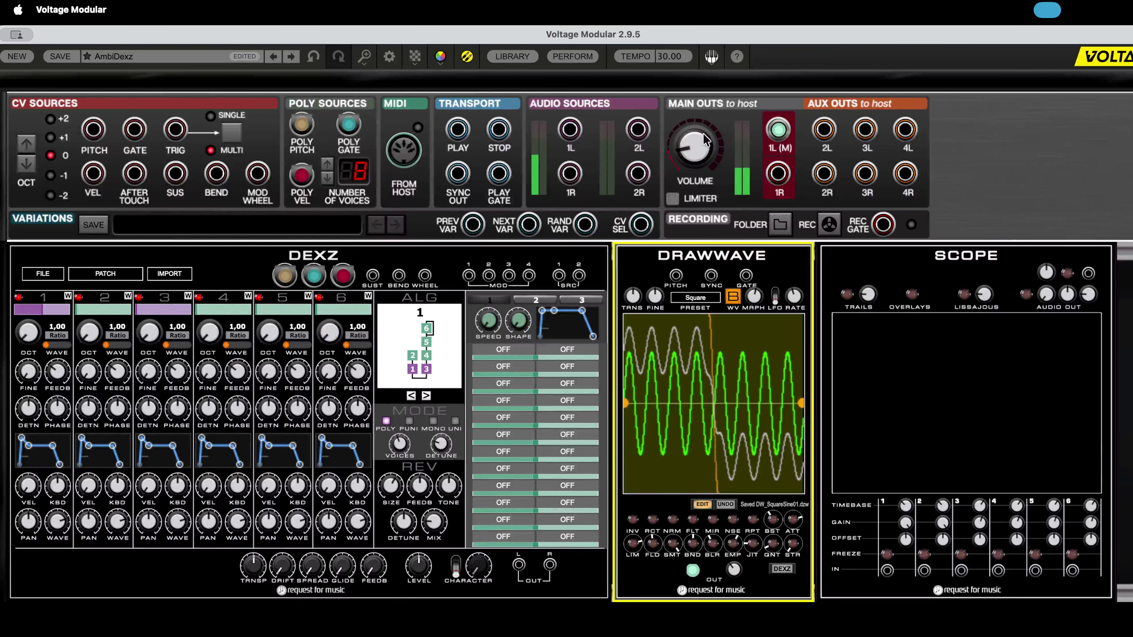
- Replace DRAWWAVE's main output connection with DEXZ's left and right outputs into main outs 1L and 1R, and raise the main volume
drag(693, 570, 920, 215)
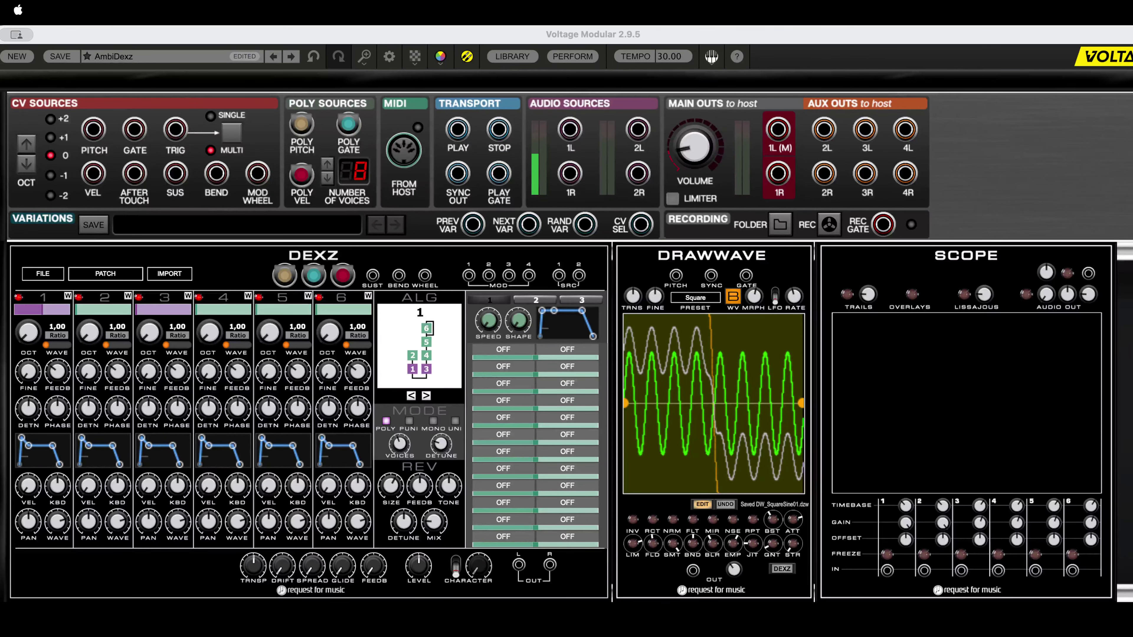
click(403, 255)
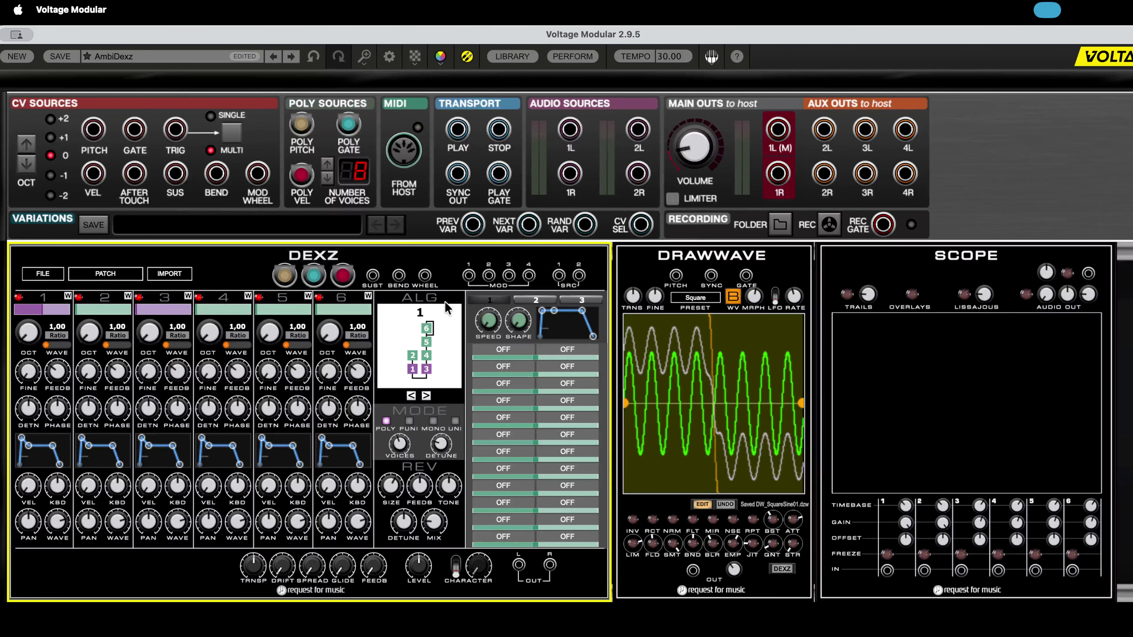
drag(519, 565, 778, 129)
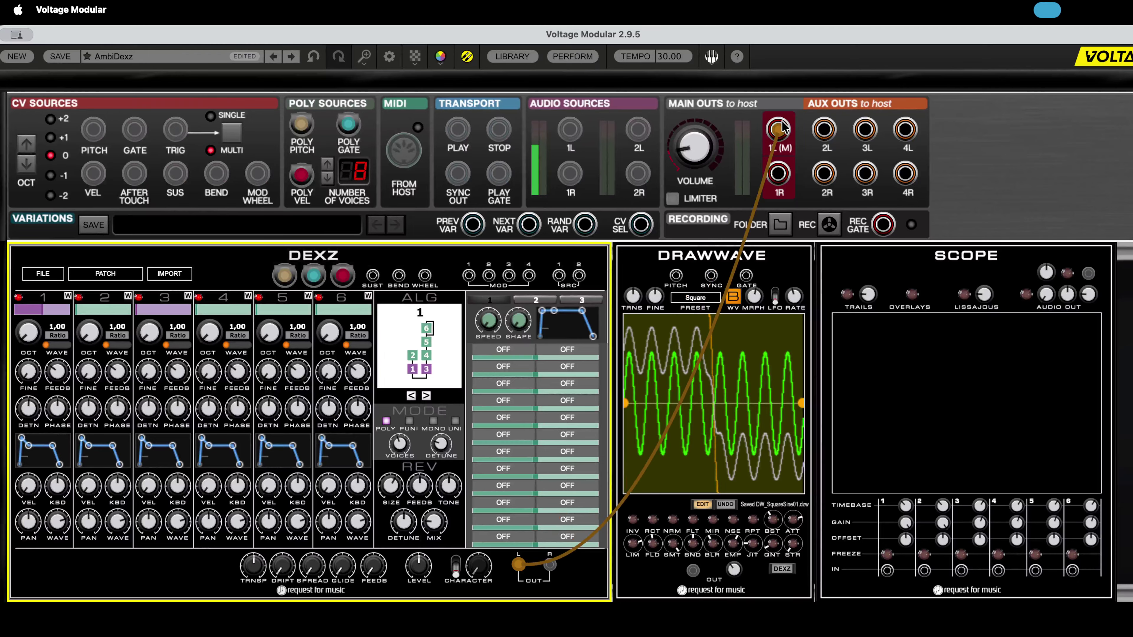
drag(778, 173, 550, 566)
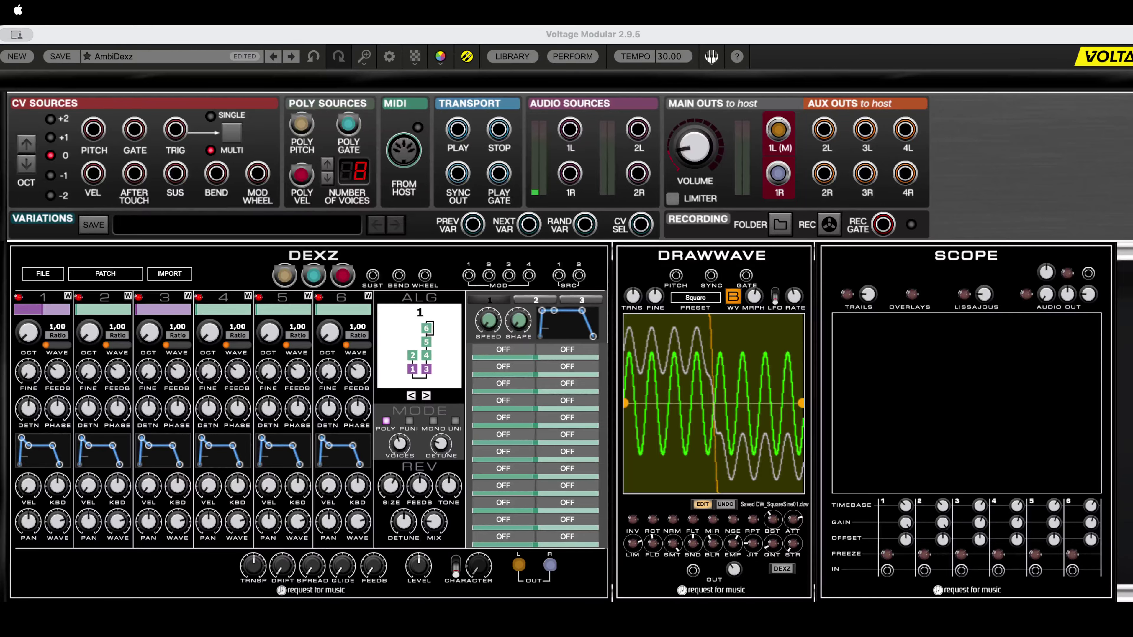
click(709, 143)
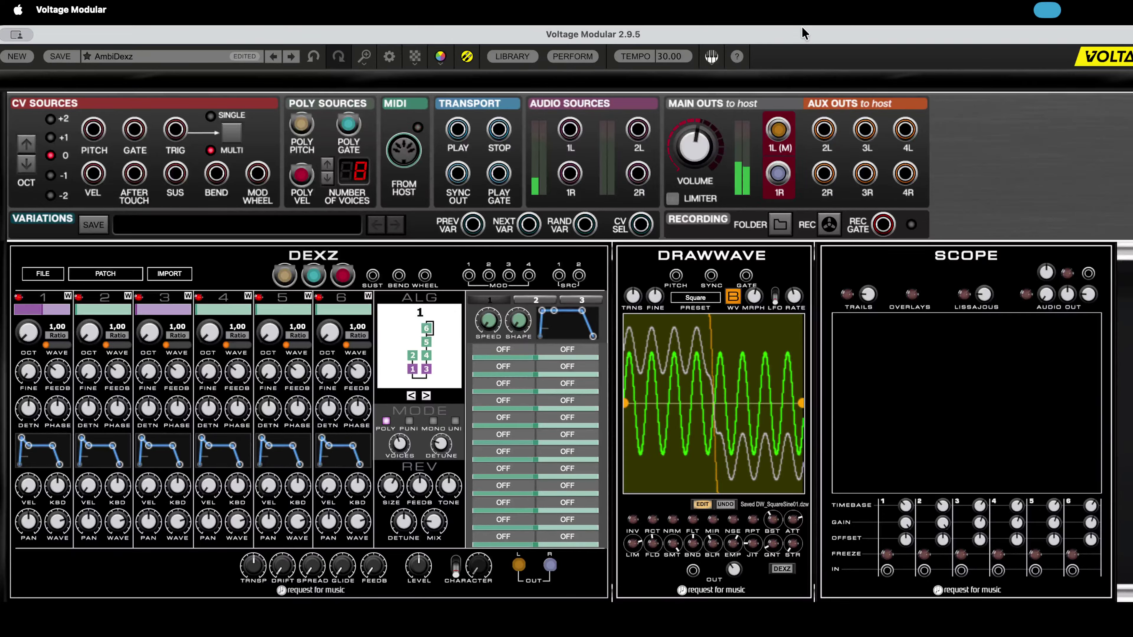
- Patch the DRAWWAVE output into SCOPE input 2 and the DEXZ left output into SCOPE input 1
drag(693, 570, 924, 571)
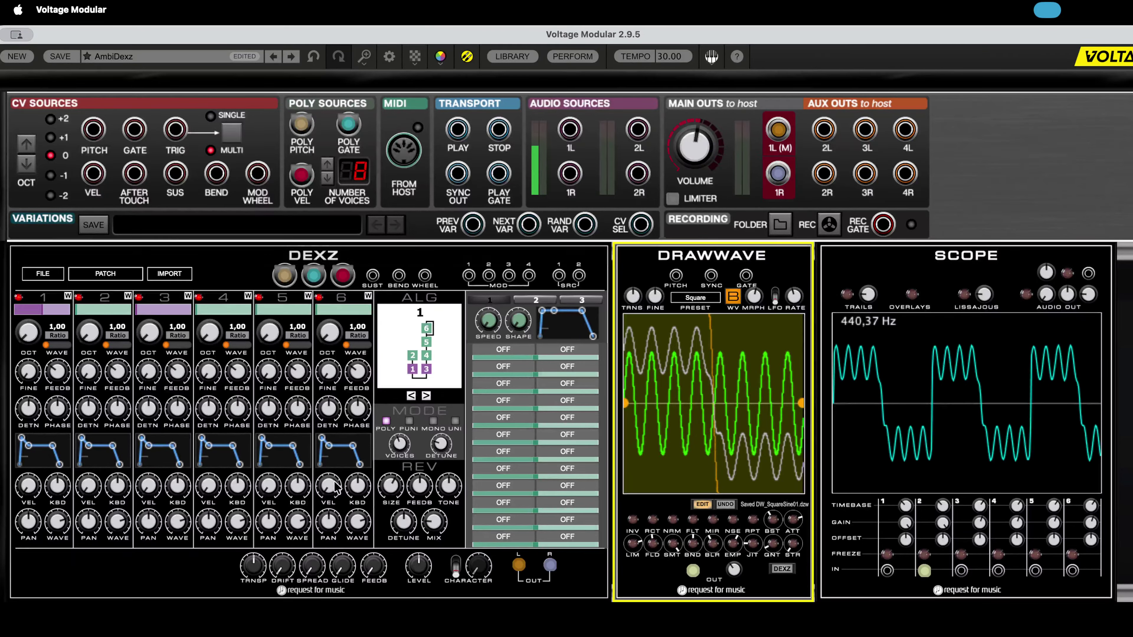
drag(510, 575, 881, 575)
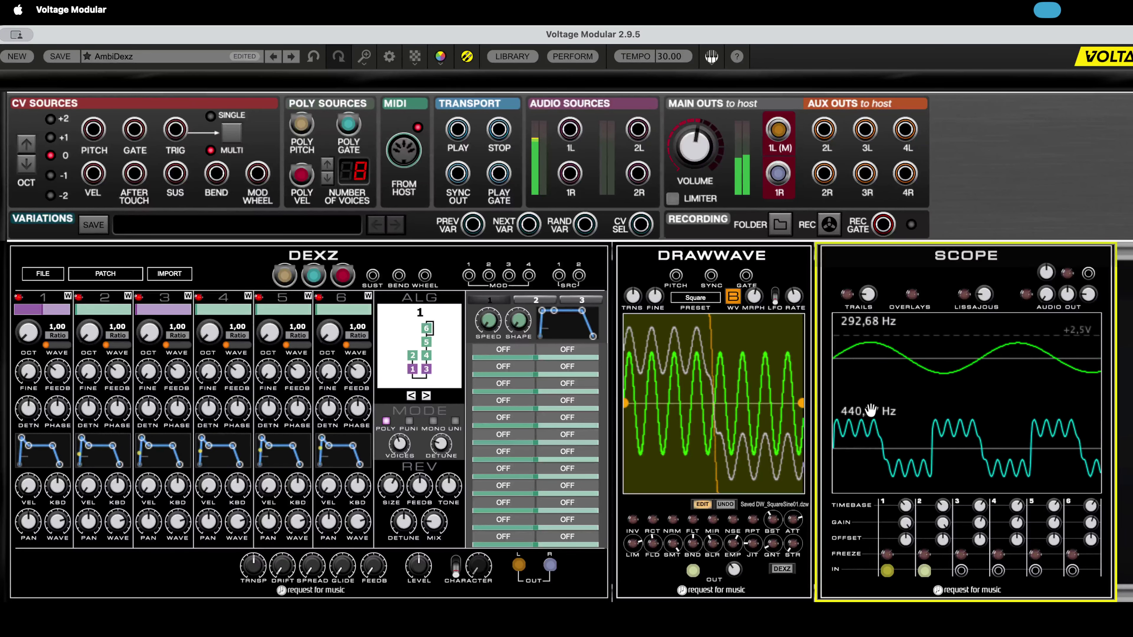
click(432, 524)
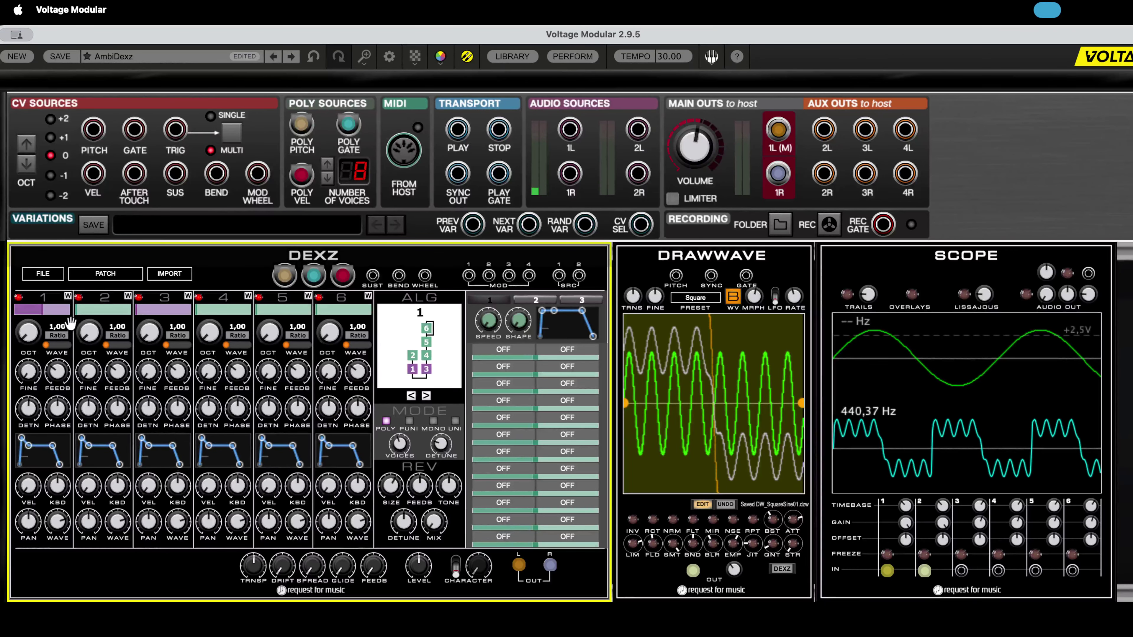
- Load the SquareSine01 wave from the DRAW category as the user wave for DEXZ operator 1
click(67, 295)
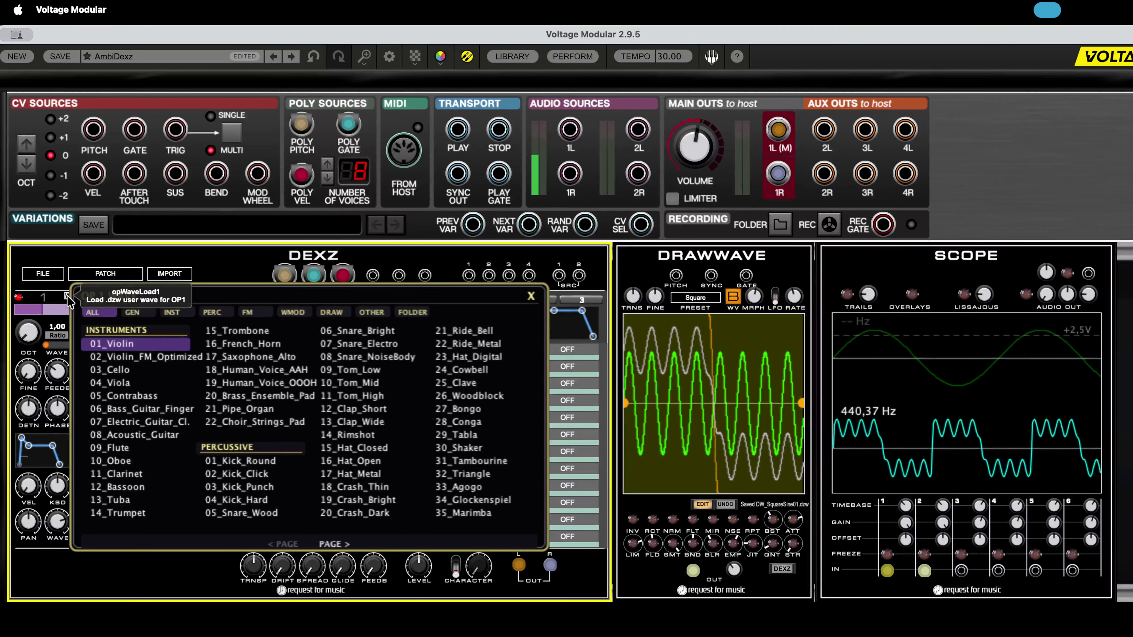
click(52, 299)
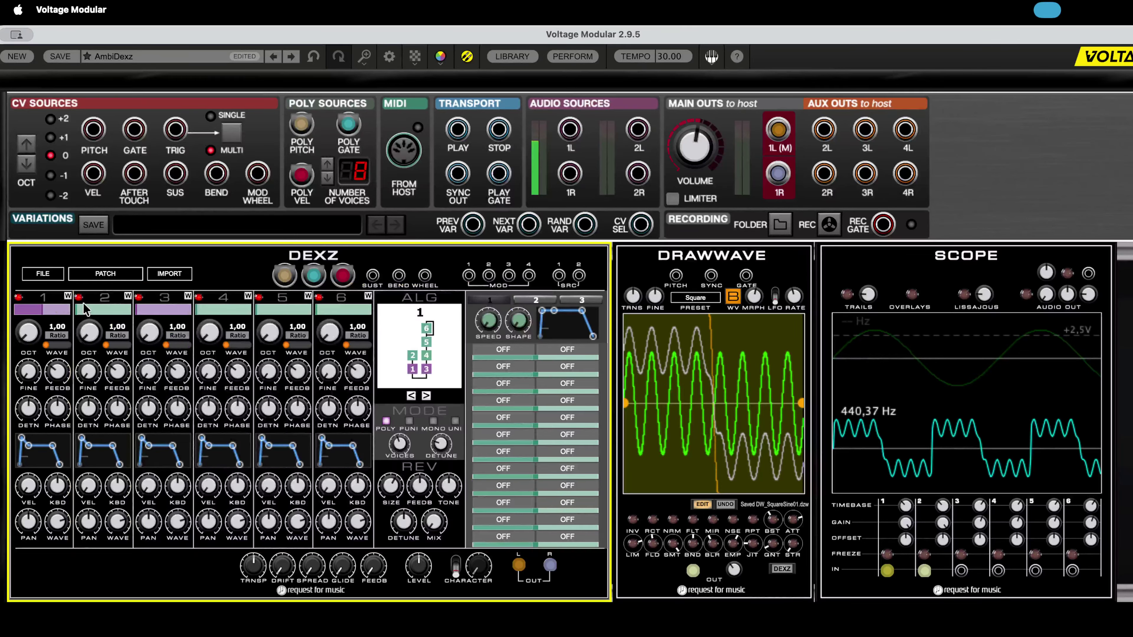
click(68, 297)
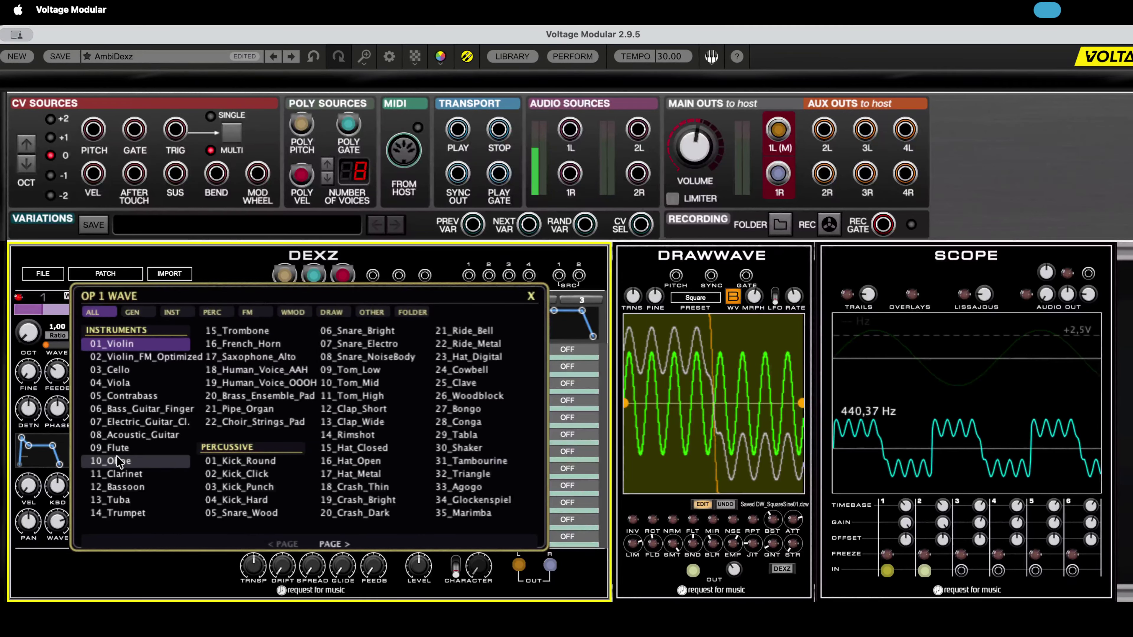
click(330, 312)
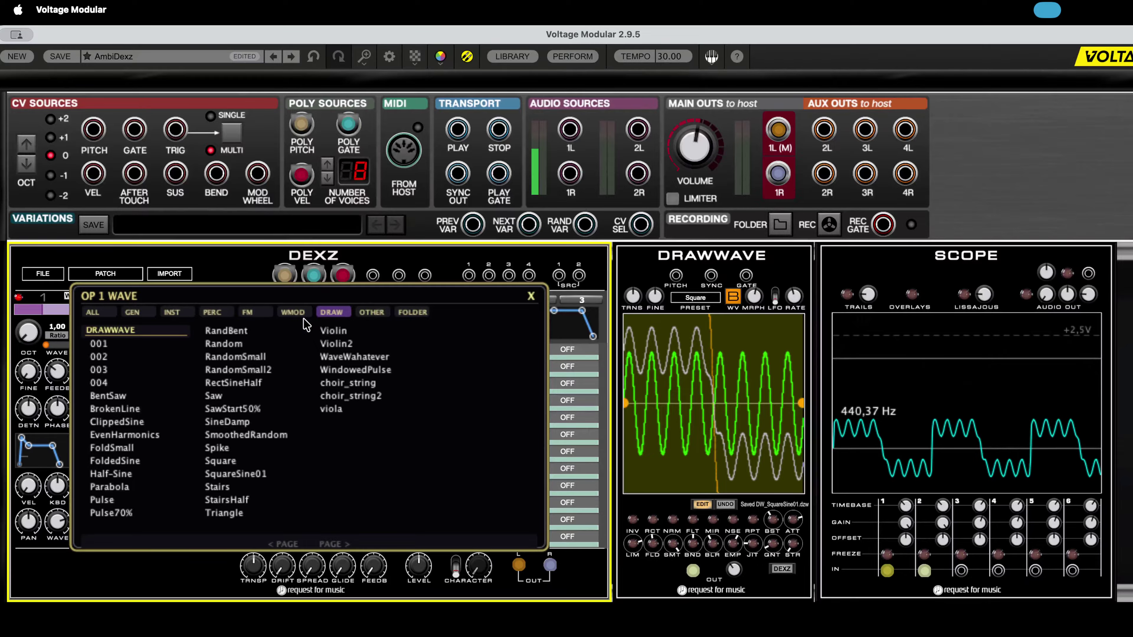
click(231, 476)
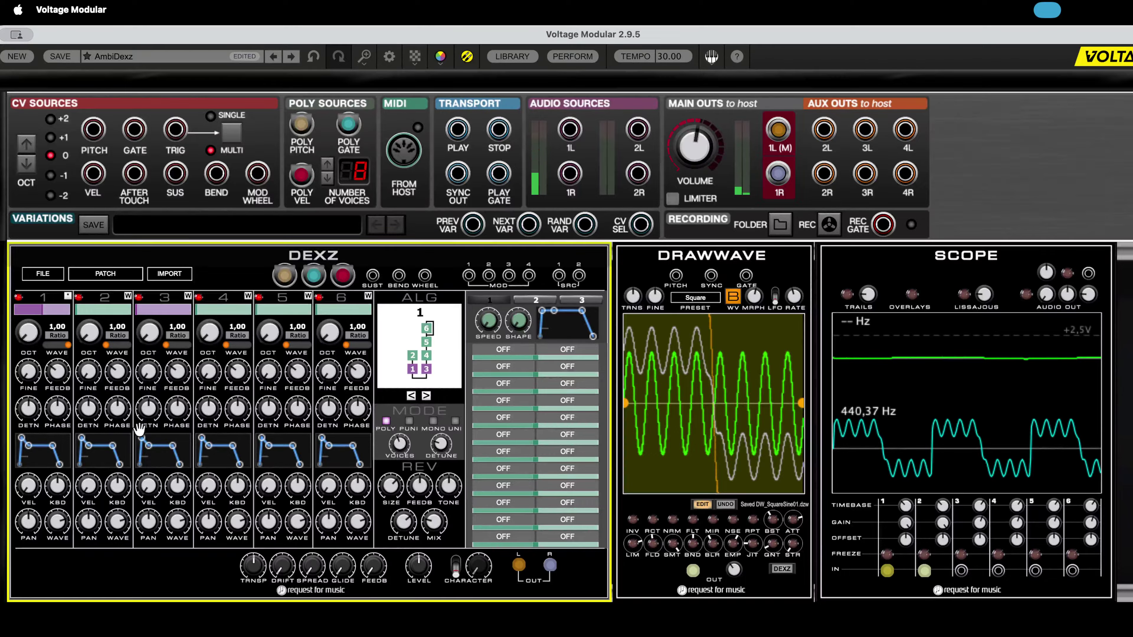
- Switch off DEXZ operators 3, 4, 5 and 6, leaving only operators 1 and 2 active
click(139, 297)
click(200, 297)
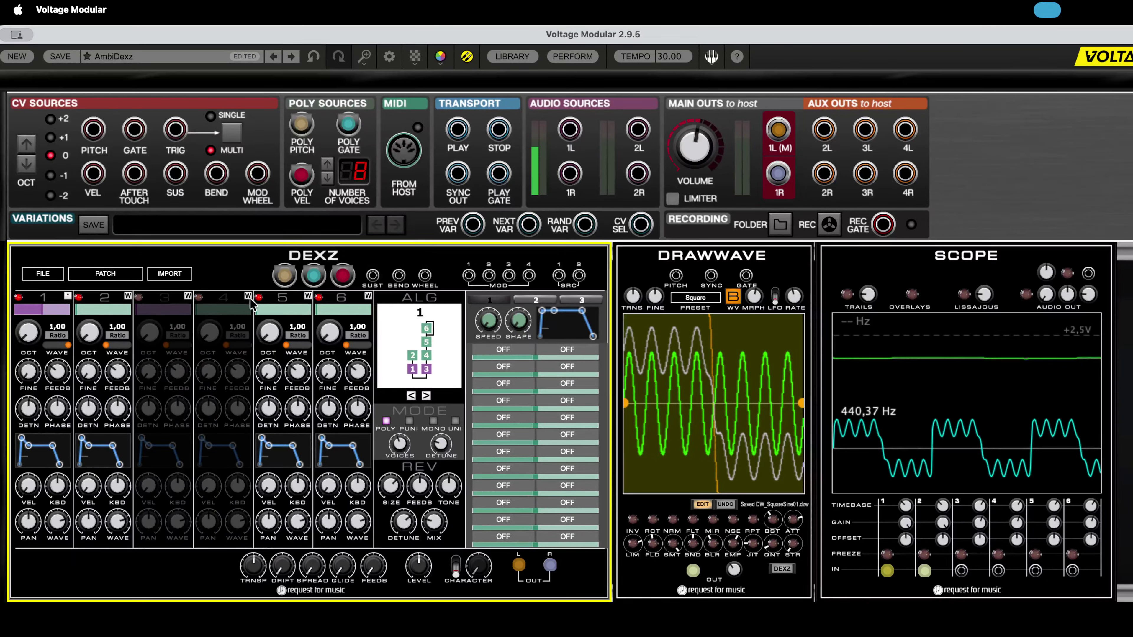
click(260, 297)
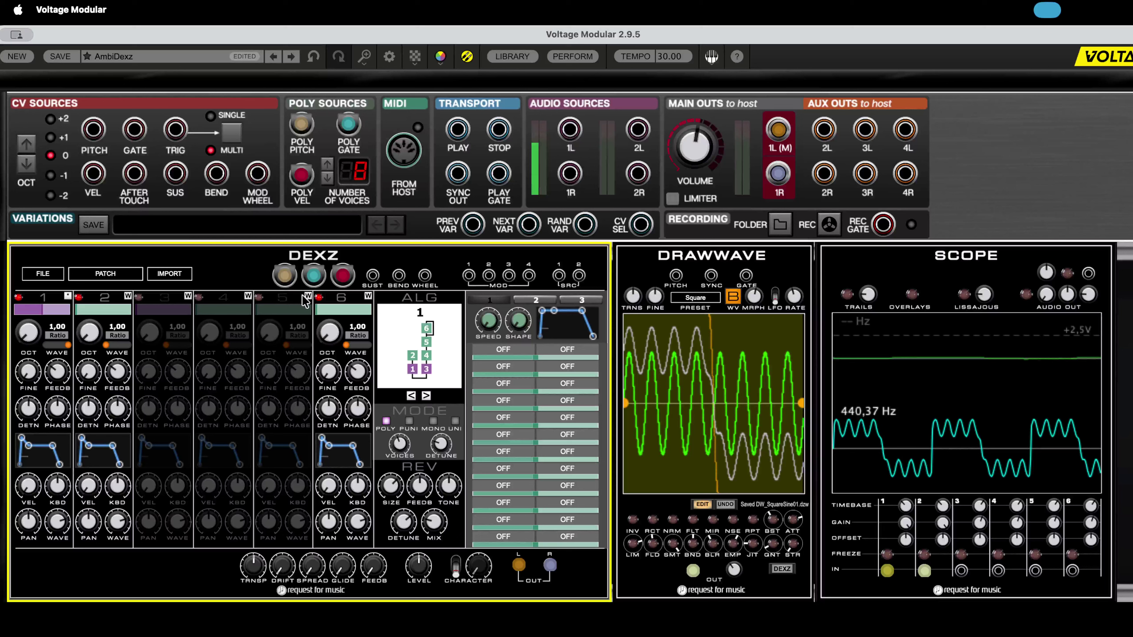
click(317, 297)
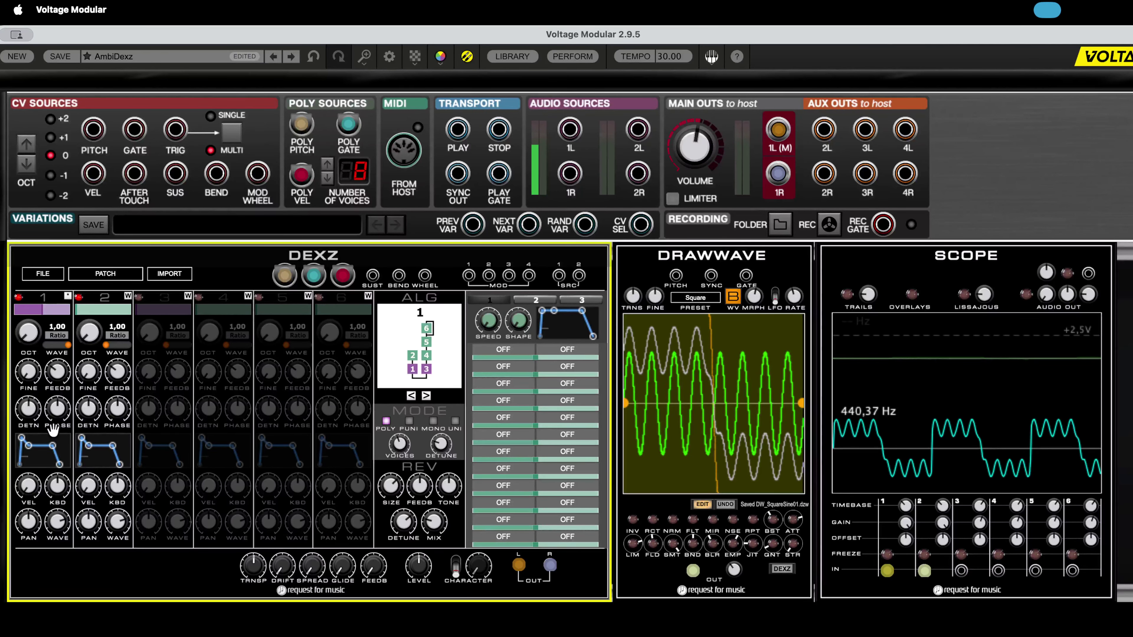
- Copy operator 1's settings to operator 2, and return operator 1's wave slider to its lowest position
click(40, 298)
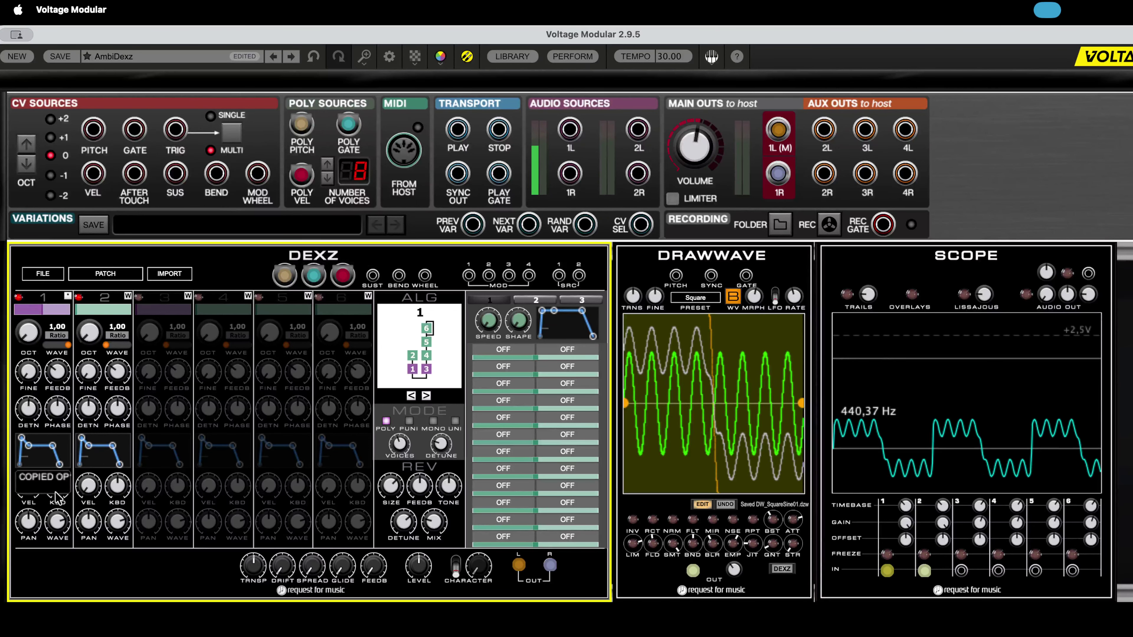
click(109, 304)
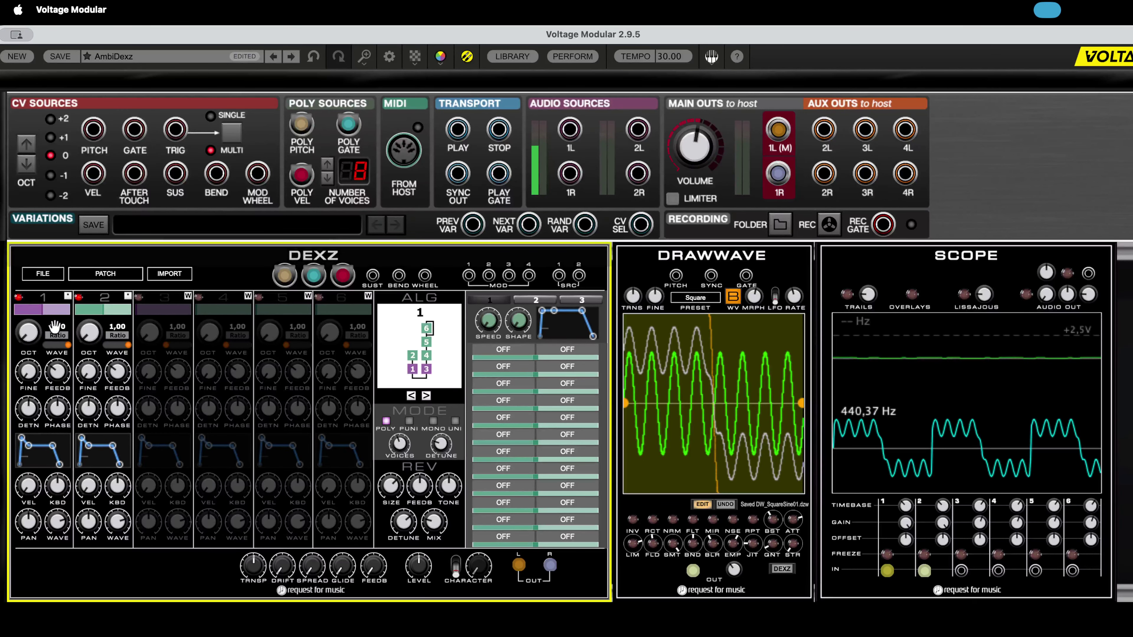
drag(68, 347, 46, 346)
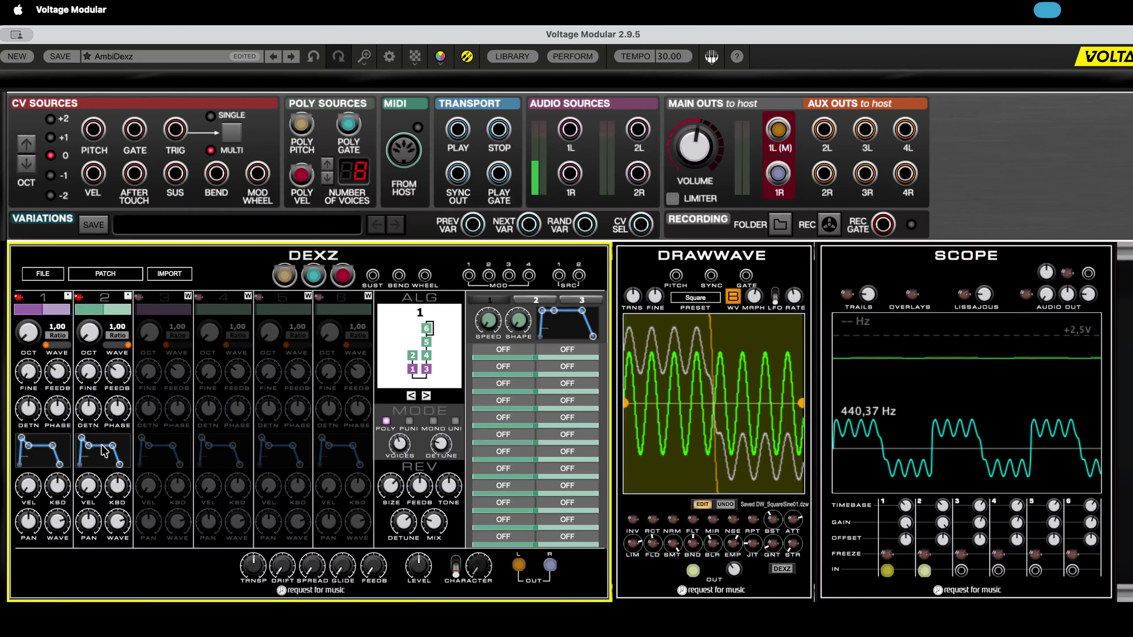
- Reshape operator 2's envelope to fall from 5 V to 0 V at about 3.02 s, with points 3 and 4 at 0 V
click(100, 457)
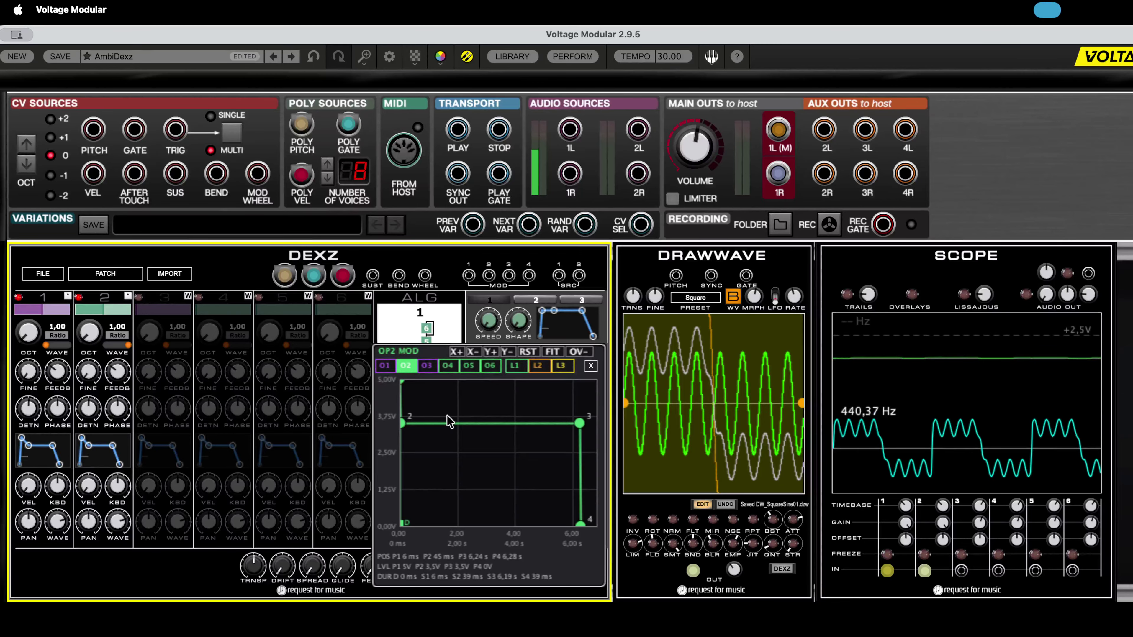
mouse_move(414, 428)
mouse_down()
mouse_move(548, 423)
mouse_move(435, 401)
mouse_move(422, 423)
mouse_up()
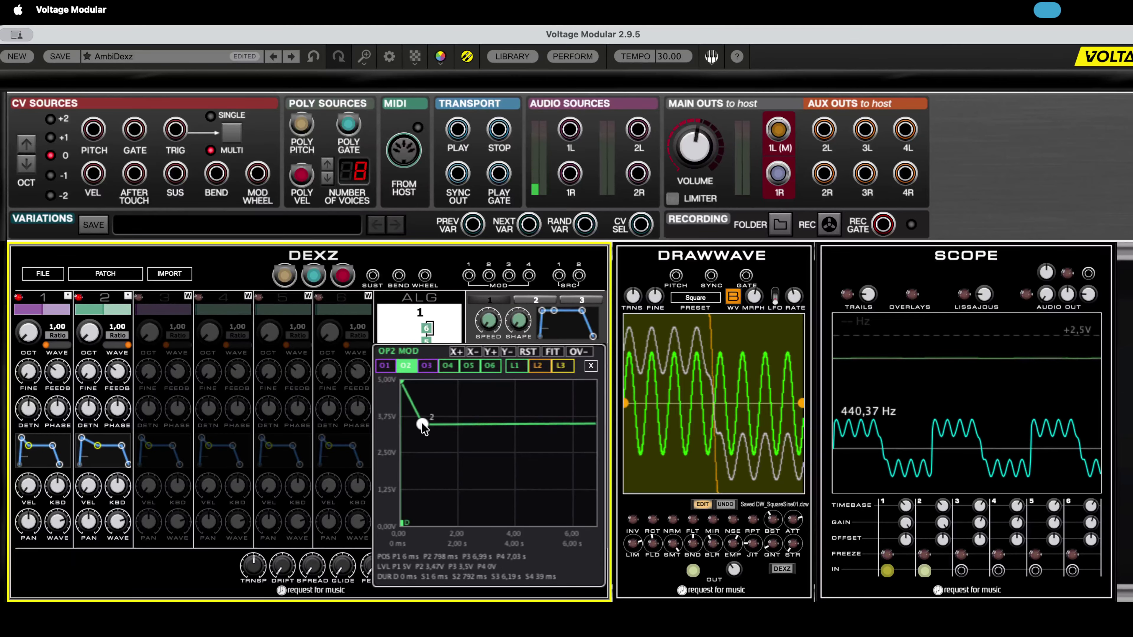
drag(596, 423, 458, 492)
drag(422, 423, 418, 441)
drag(489, 496, 458, 503)
drag(421, 441, 486, 529)
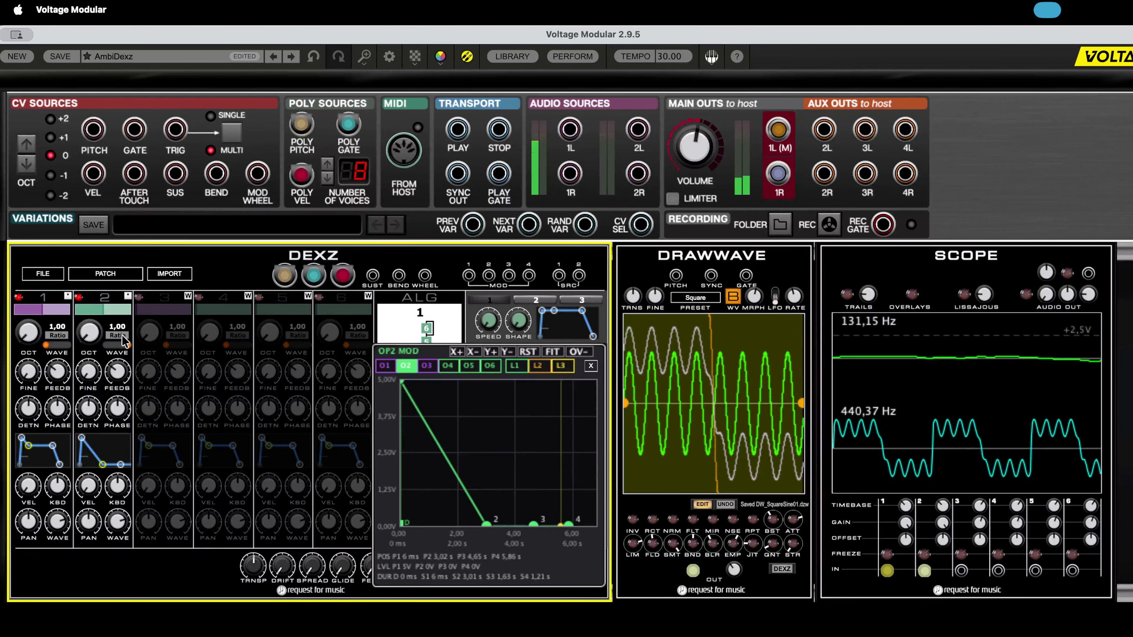
- Set operator 2's frequency ratio to 0.50 and raise its modulation level
drag(89, 335, 59, 352)
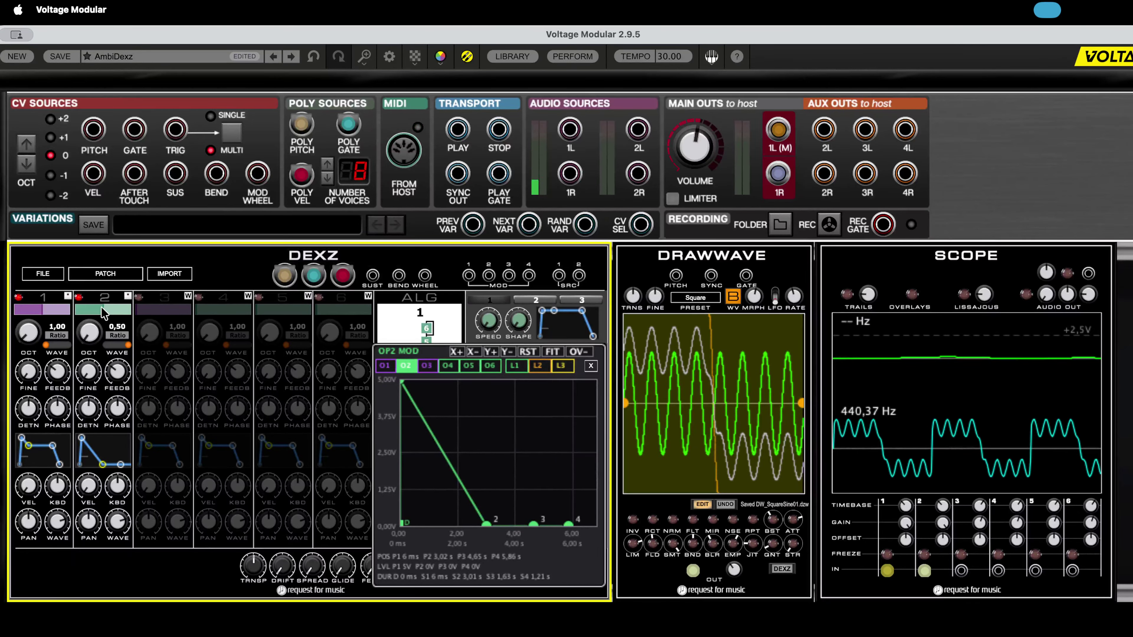
drag(102, 312, 112, 314)
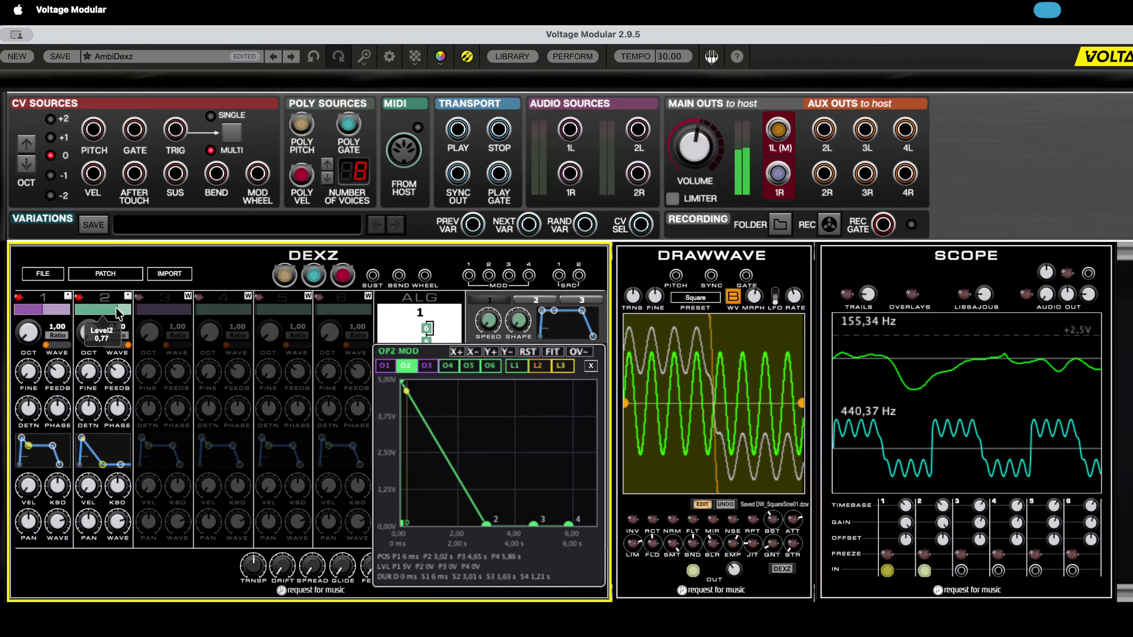
drag(118, 312, 125, 312)
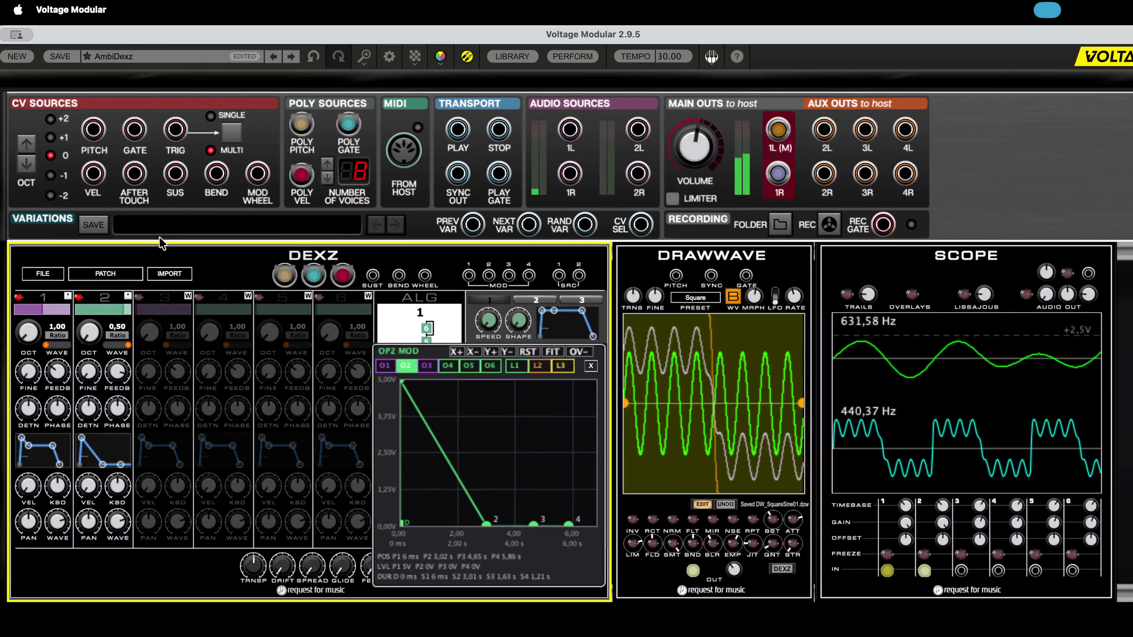
- Move the first point of operator 2's envelope to about 2.39 s and 4.93 V for a slow rise
drag(406, 387, 466, 379)
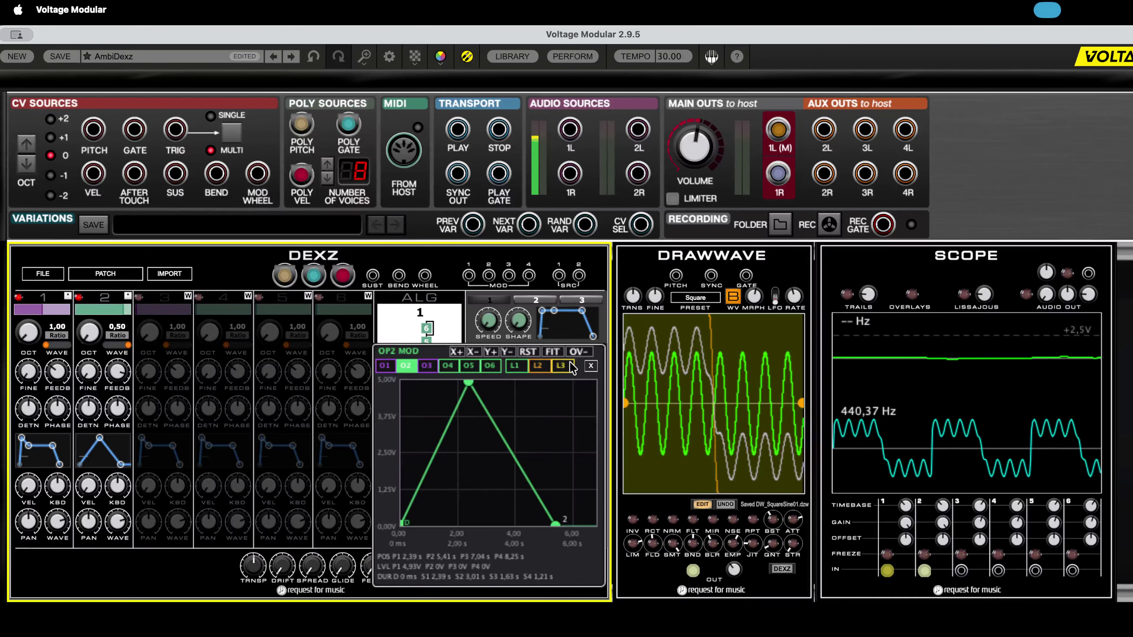
- Close operator 2's envelope editor and switch DEXZ to algorithm 3
click(591, 366)
click(391, 333)
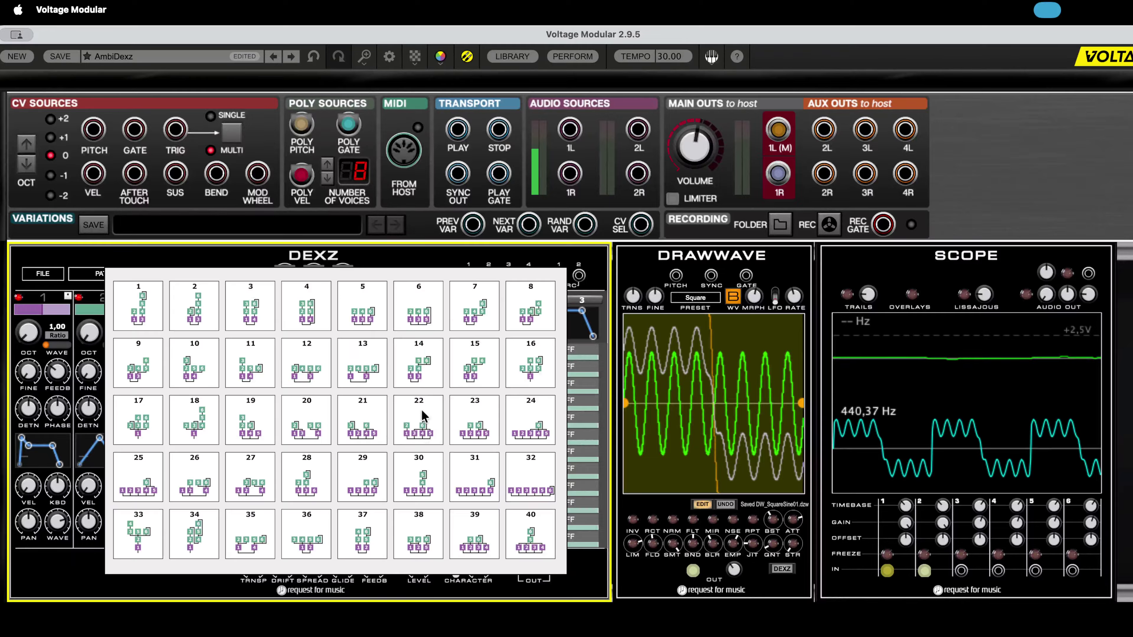
click(239, 314)
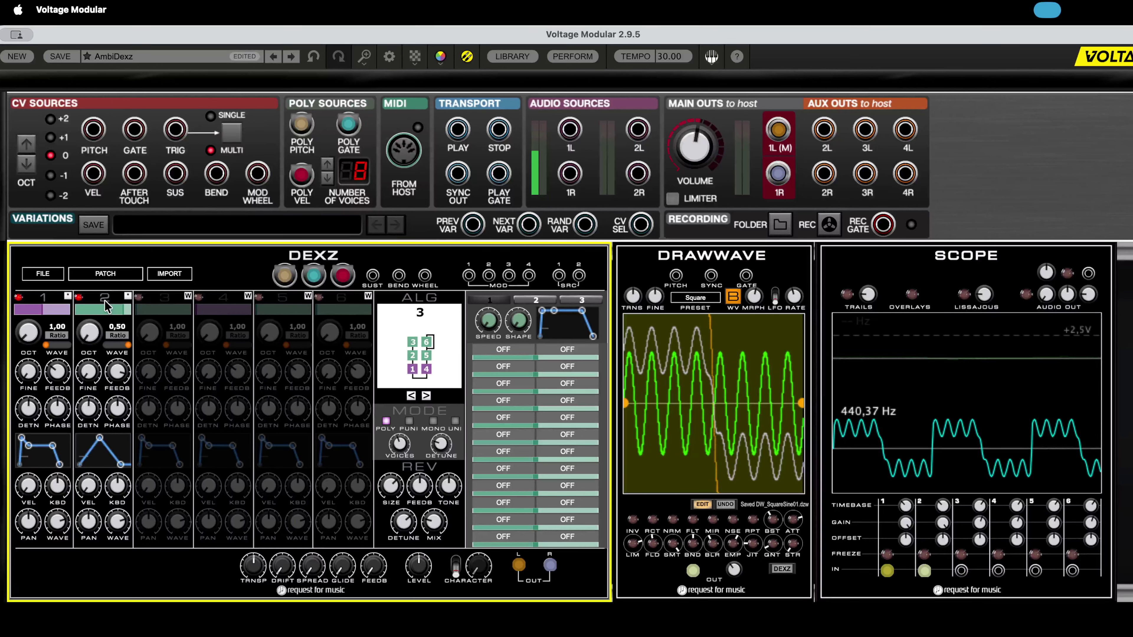
- Copy operator 2's settings to operator 3, lower operator 3's level and set its frequency ratio to 7.00
key(super+c)
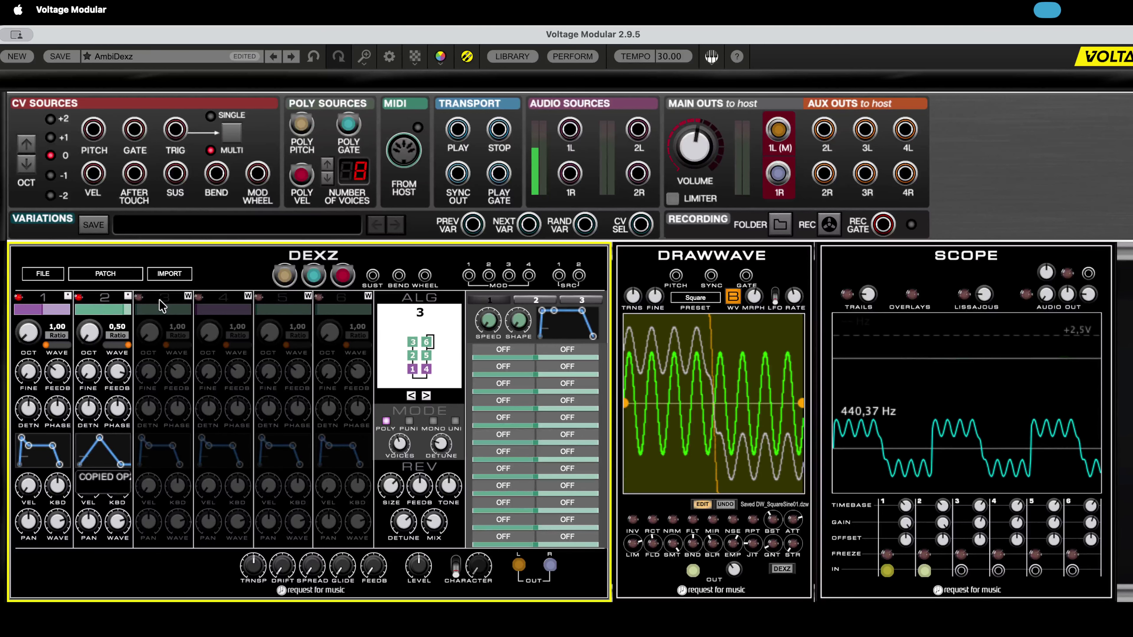
key(super+v)
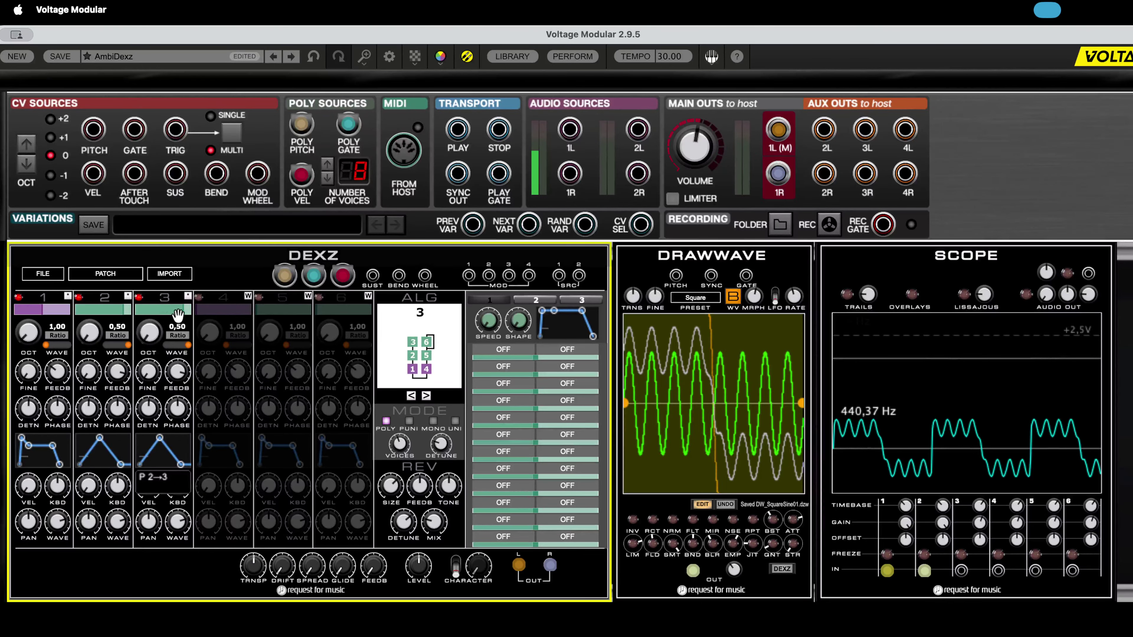
drag(180, 310, 155, 286)
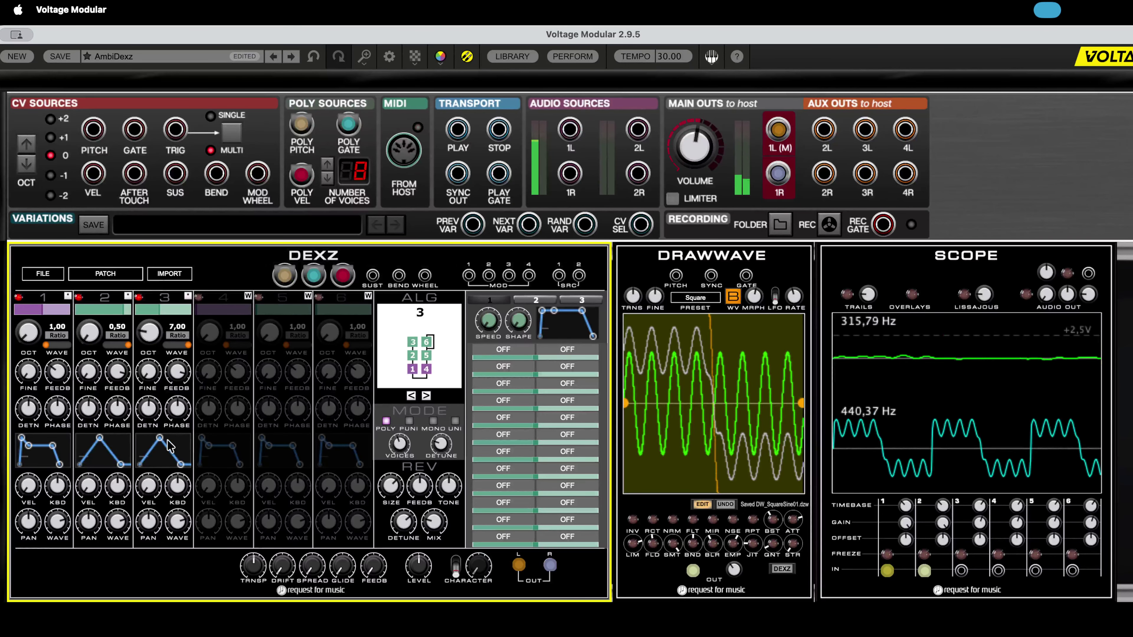
- Open operator 3's envelope and shape it to fall from 3.16 V at 3 ms through 2.07 V at 3.78 s to 0 V at 6.69 s
click(161, 450)
drag(449, 391, 398, 437)
drag(464, 524, 482, 465)
drag(517, 524, 547, 525)
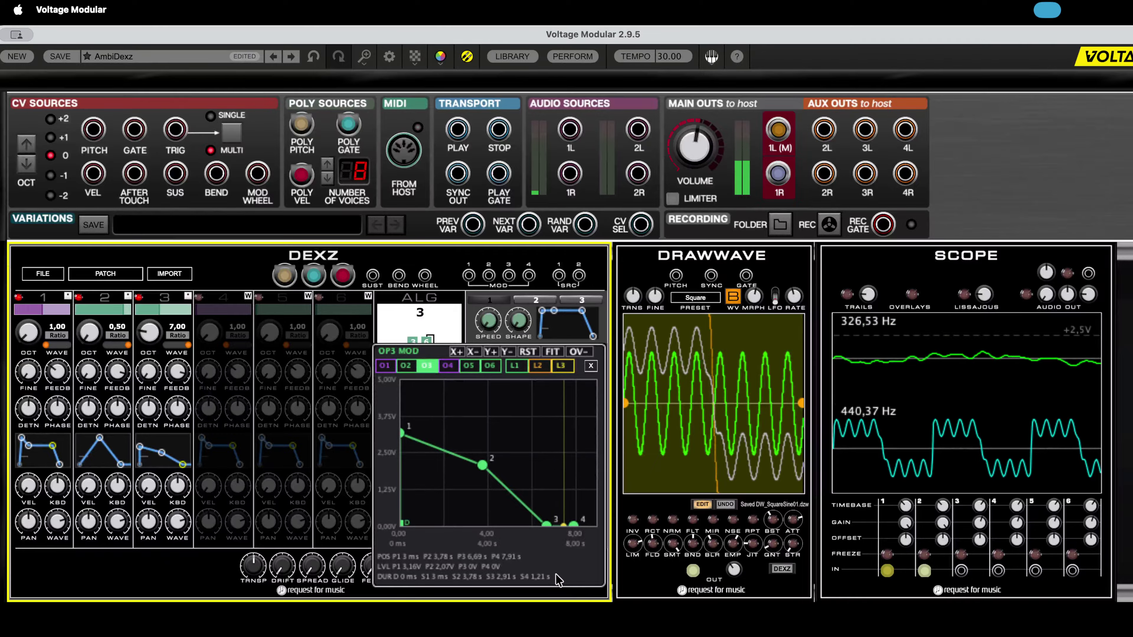
- Move operator 3's first envelope point to about 3.55 s and 1.05 V, set a 228 ms delay, and raise point 4 to 3.23 V
drag(402, 429, 477, 494)
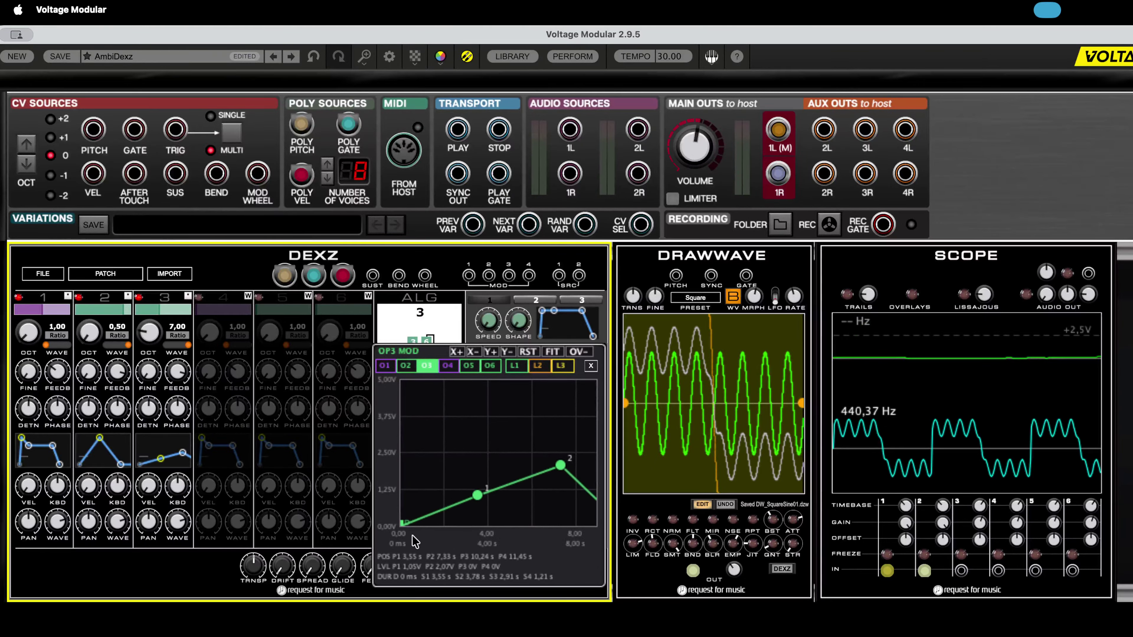
drag(405, 526, 406, 493)
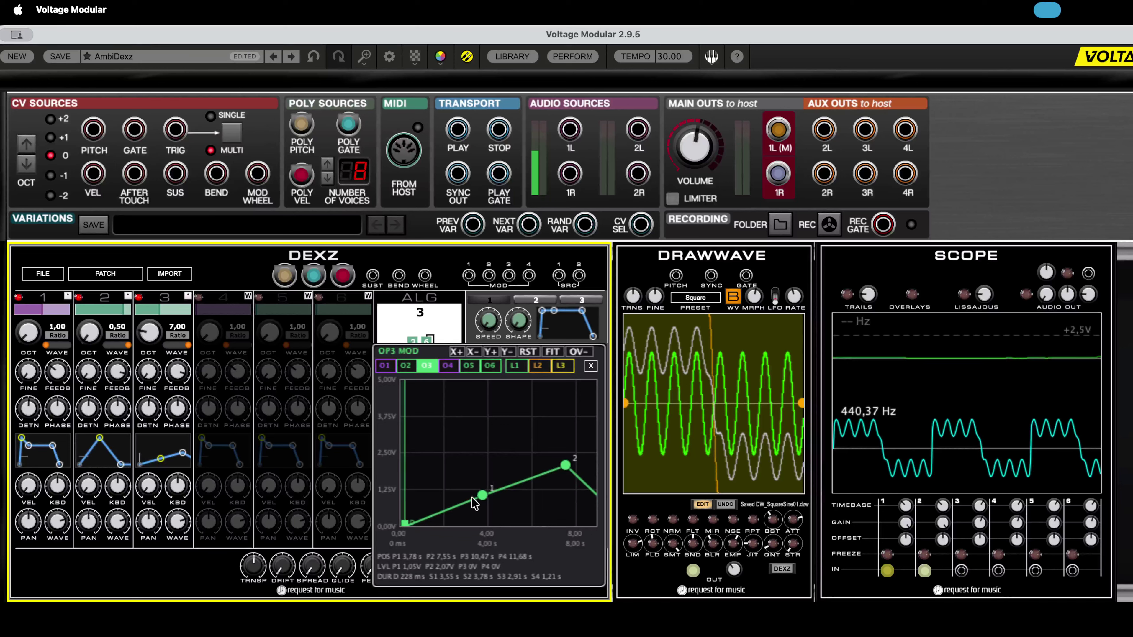
scroll(466, 482, right, 5)
drag(556, 521, 565, 430)
drag(487, 452, 586, 442)
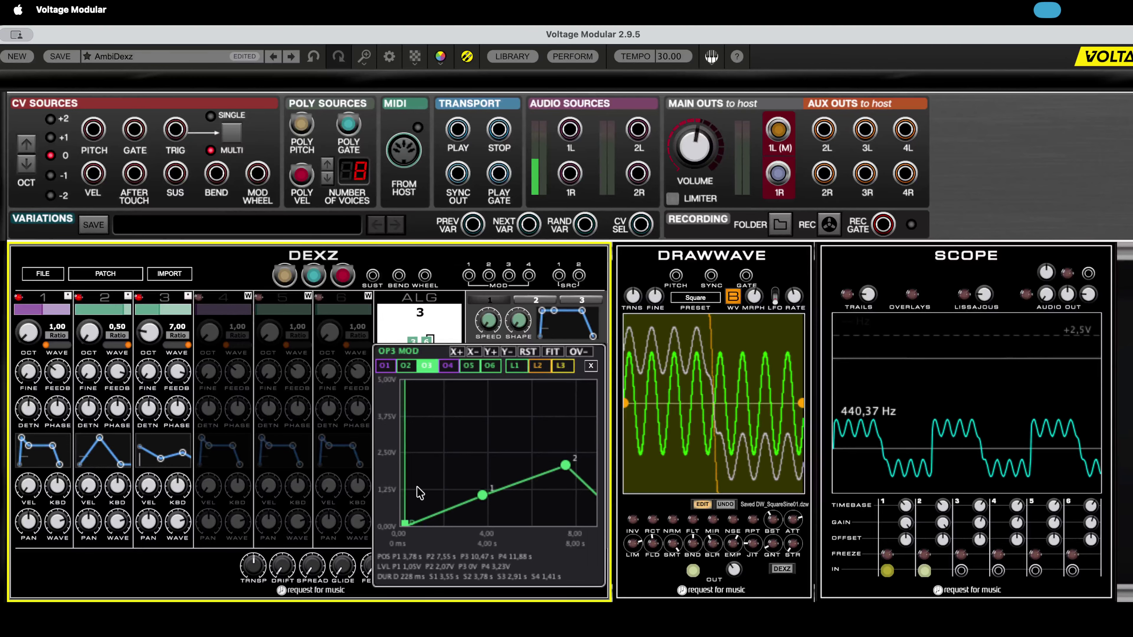
- Reposition operator 3's envelope points 1 to 3 at about 2.00 s/1.97 V, 4.46 s/1.36 V and 7.28 s/2.11 V
mouse_move(149, 457)
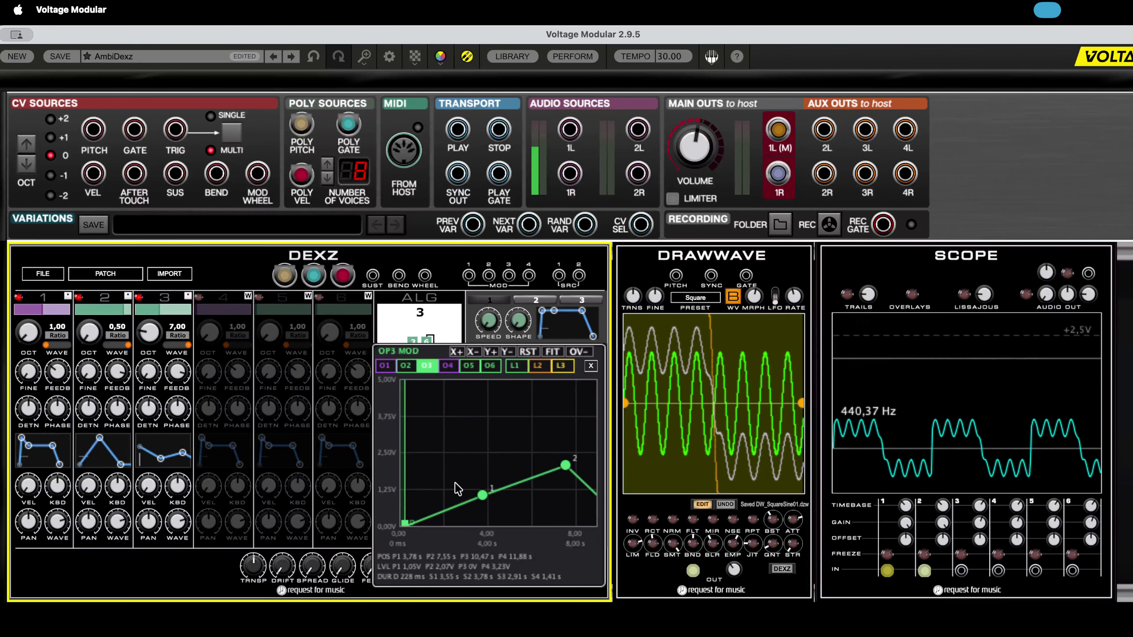
drag(482, 496, 443, 467)
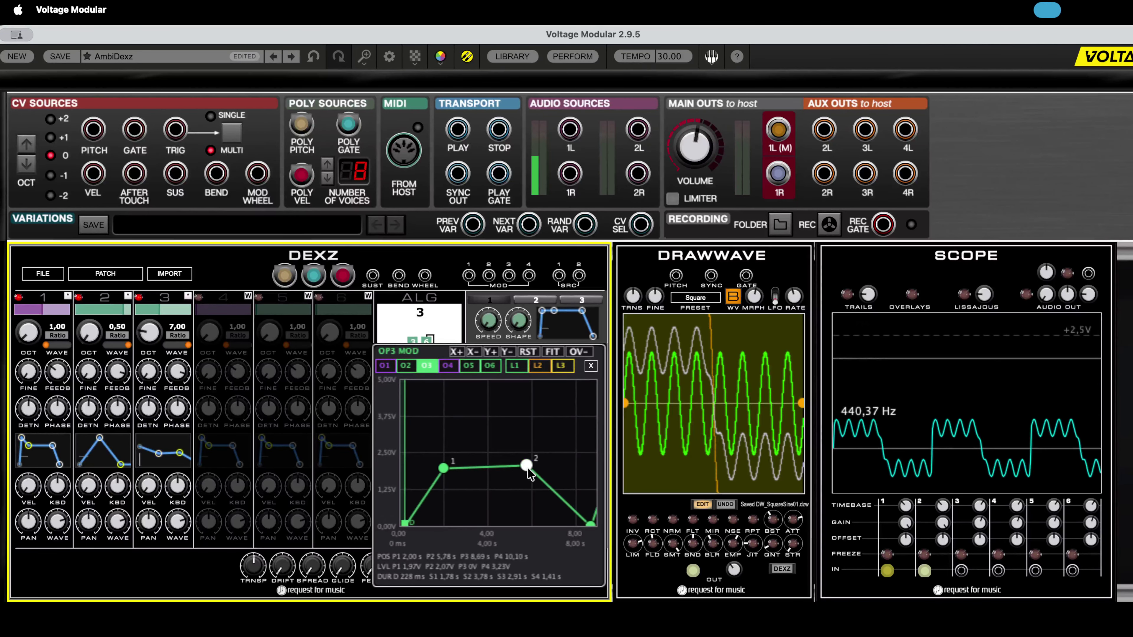
drag(527, 467, 492, 485)
drag(560, 523, 558, 463)
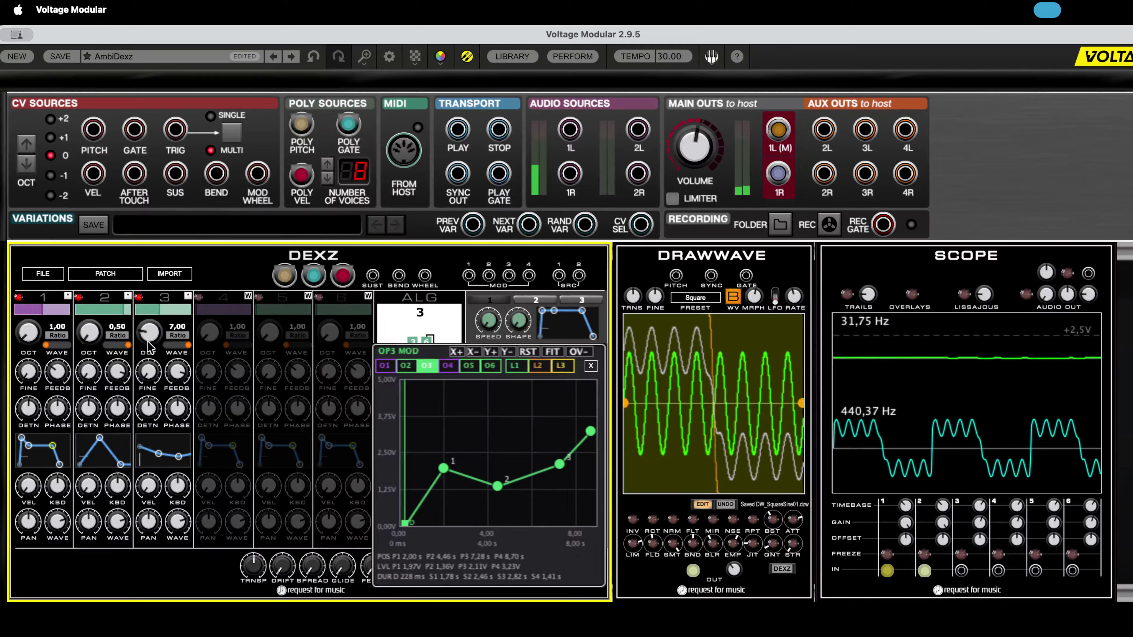
- Adjust operator 3's frequency ratio and lower its level to about 0.21
drag(149, 341, 187, 258)
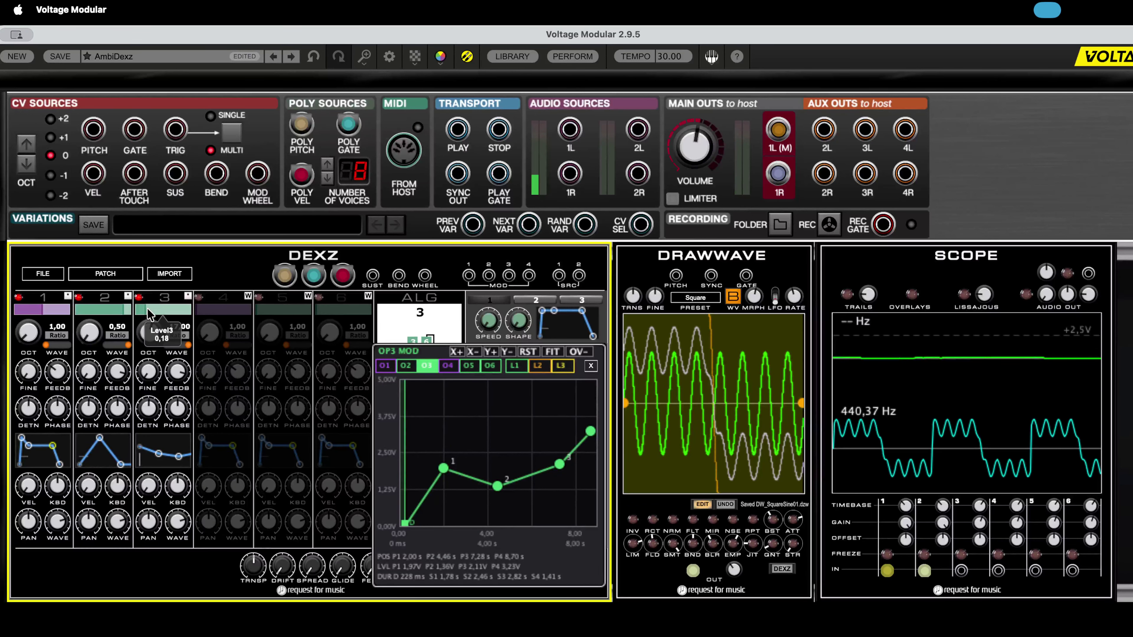
mouse_move(152, 313)
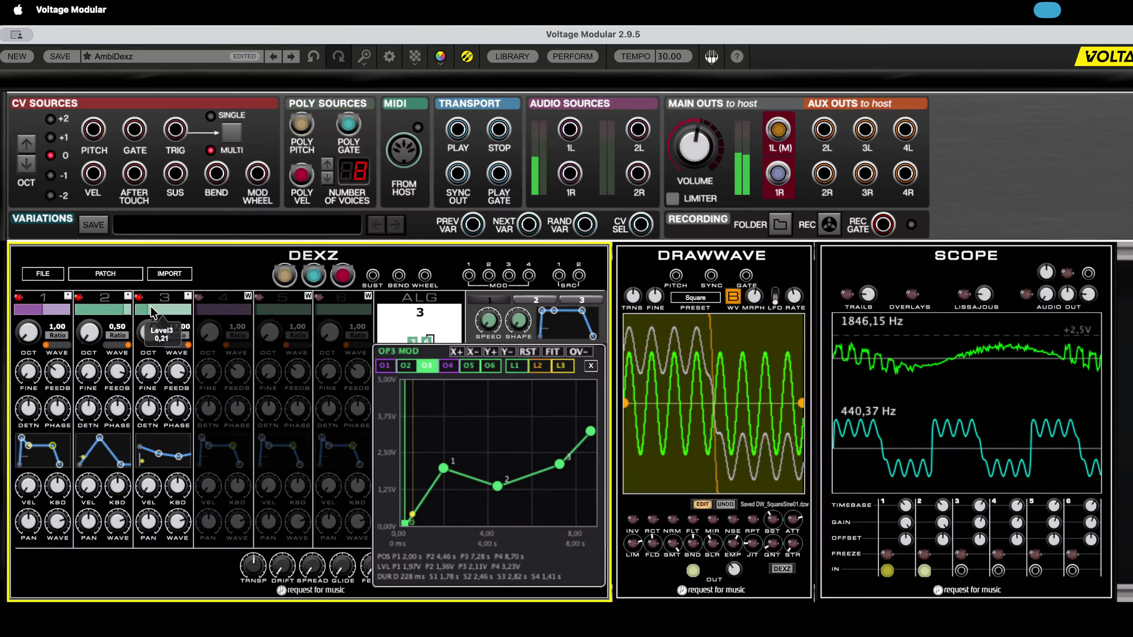